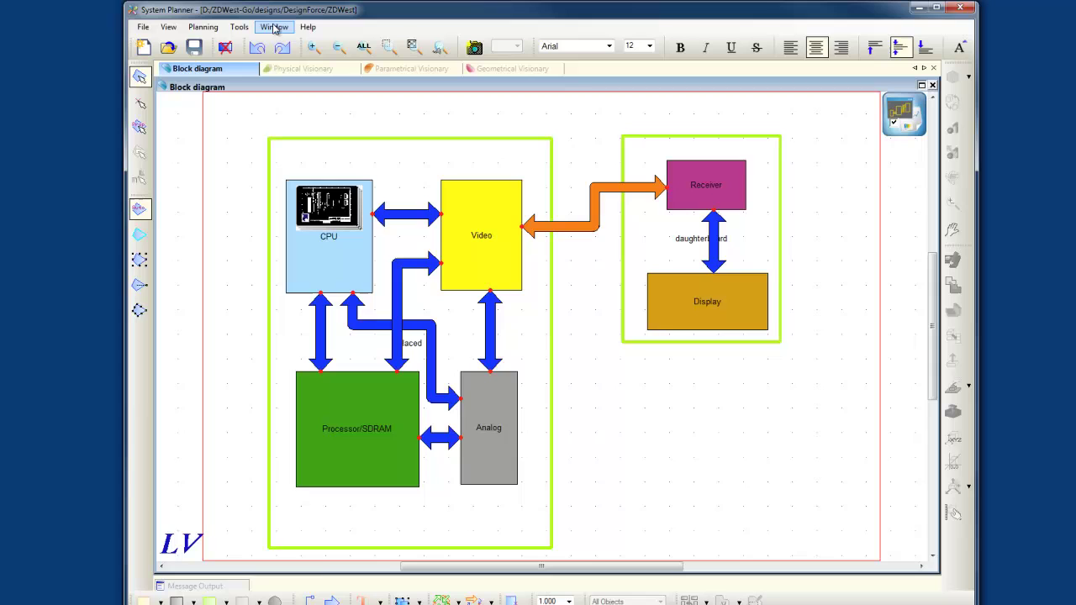
Step: Tile the block diagram, physical layout, parameter table and 3D views vertically side by side
left_click(276, 28)
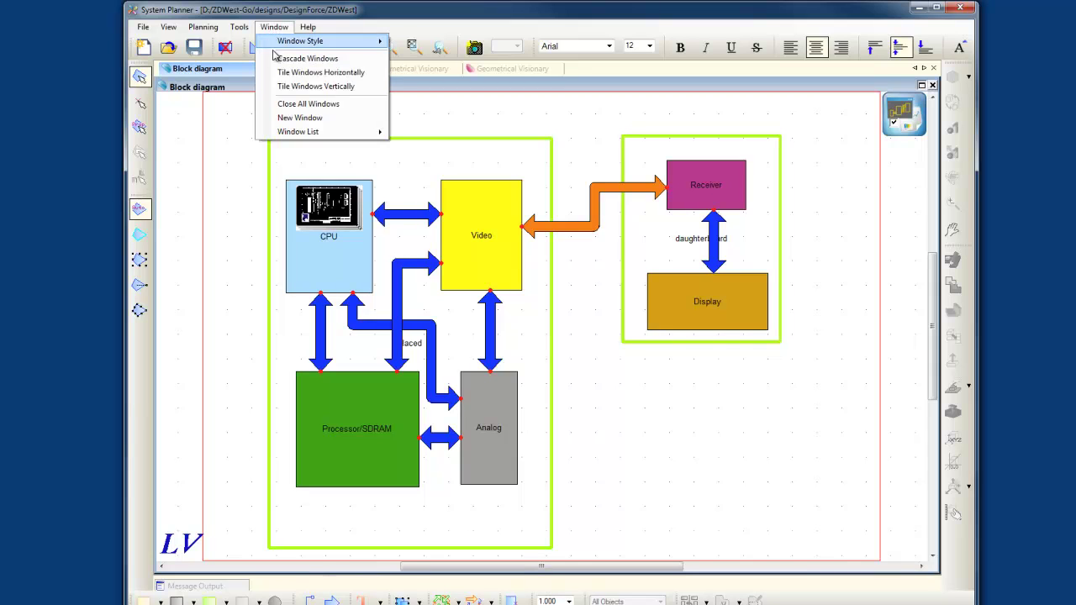
left_click(280, 90)
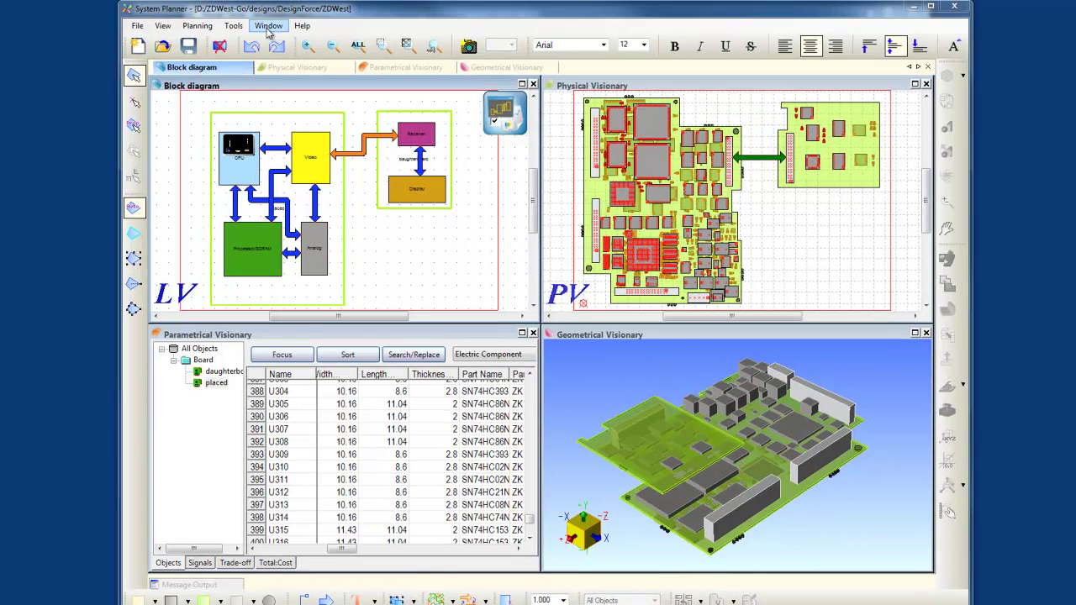
left_click(268, 26)
Step: Switch to Tabbed Style and view the block diagram, physical layout, 3D and parameter tabs in turn
mouse_move(308, 42)
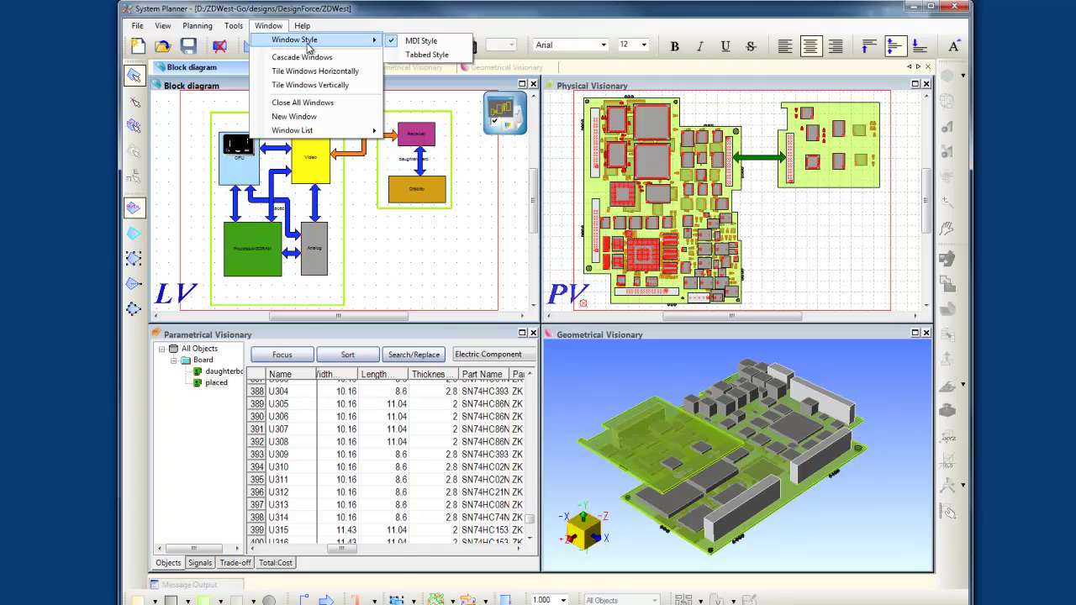
left_click(424, 61)
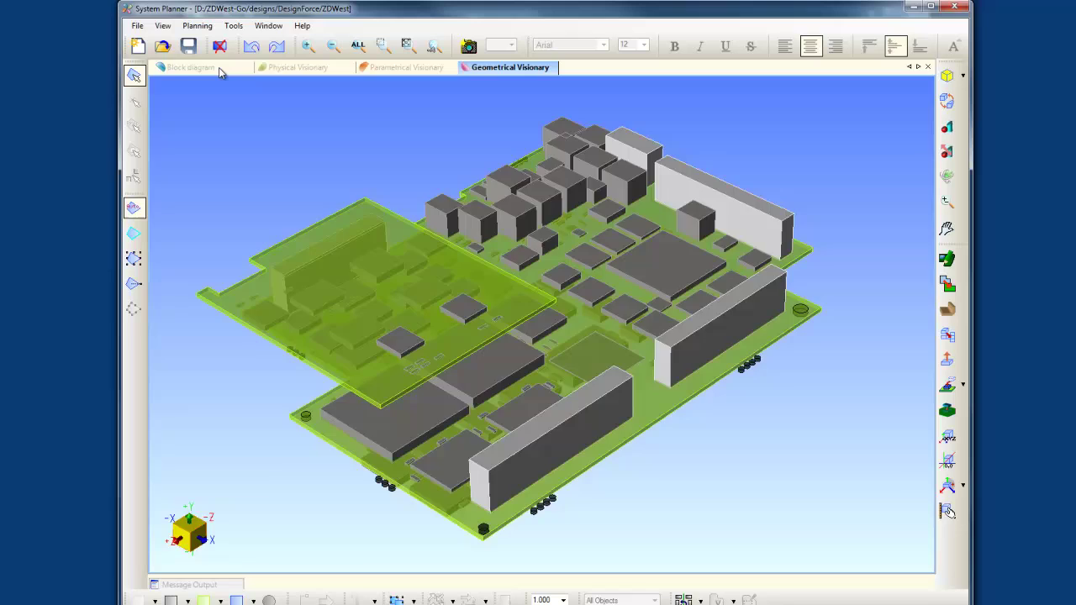
left_click(219, 69)
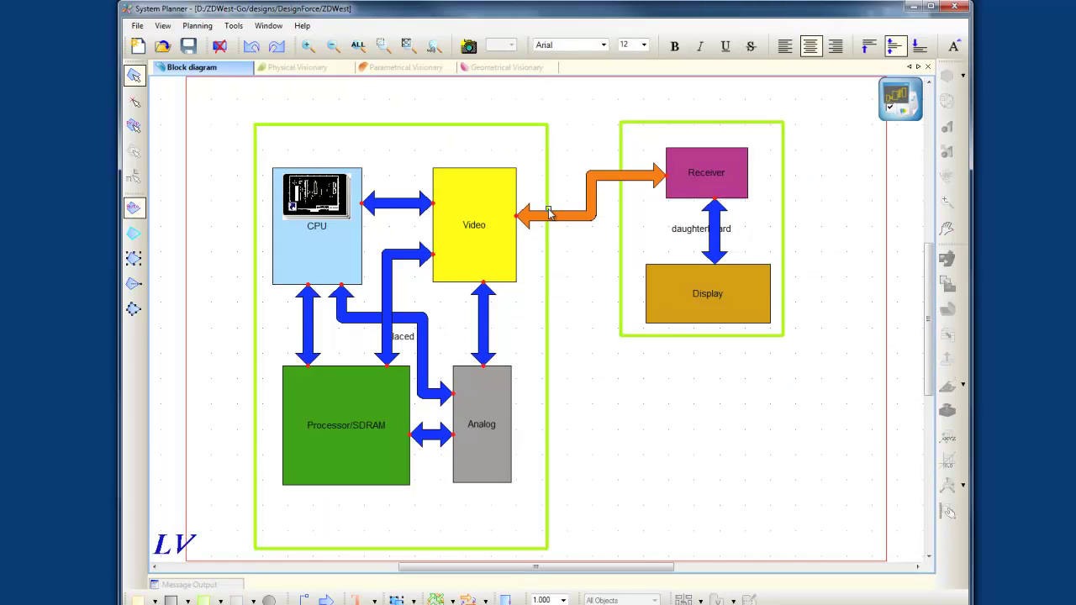
left_click(296, 67)
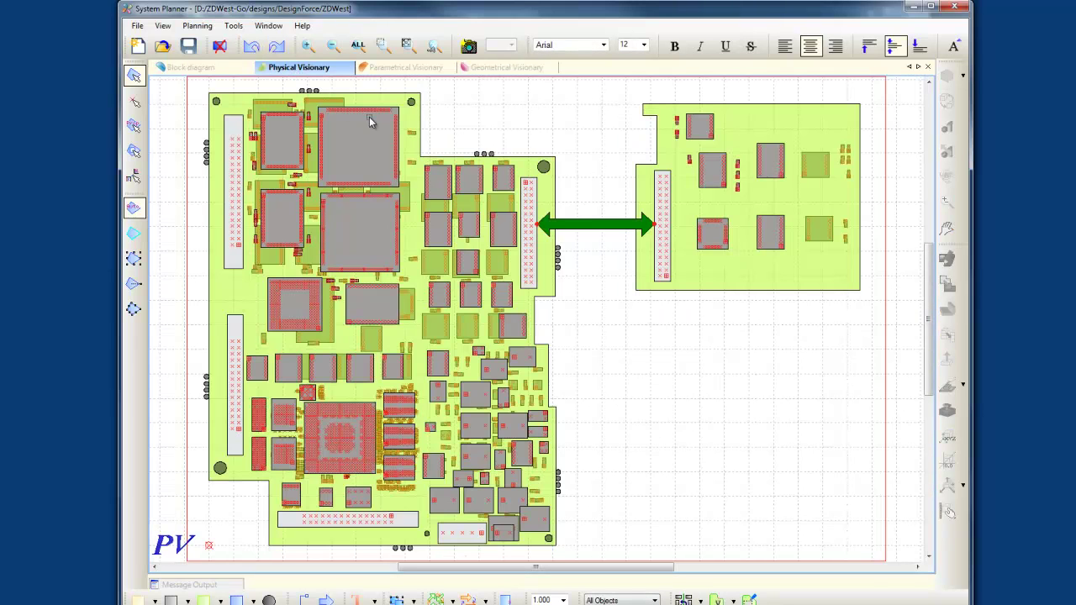
left_click(504, 68)
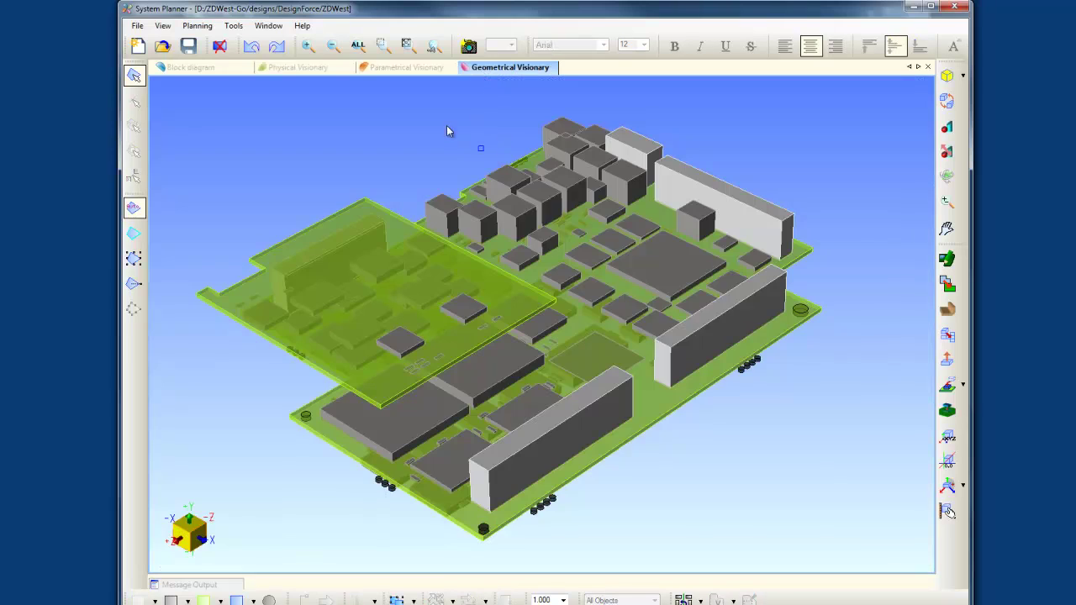
left_click(408, 67)
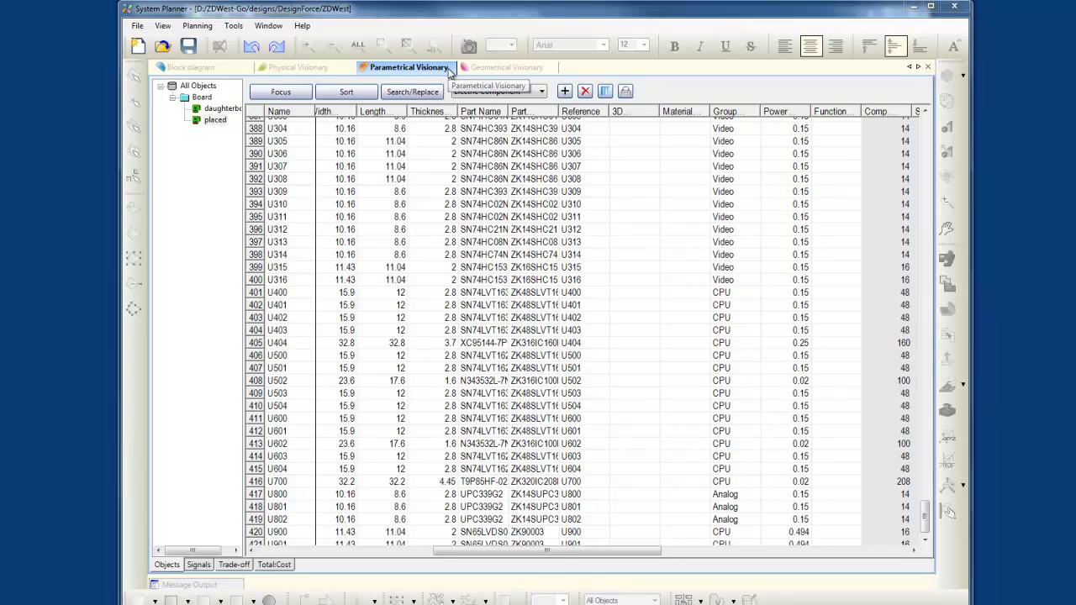
Step: Put the Geometrical Visionary 3D view in a new vertical tab group beside the physical layout
left_click(479, 74)
right_click(481, 72)
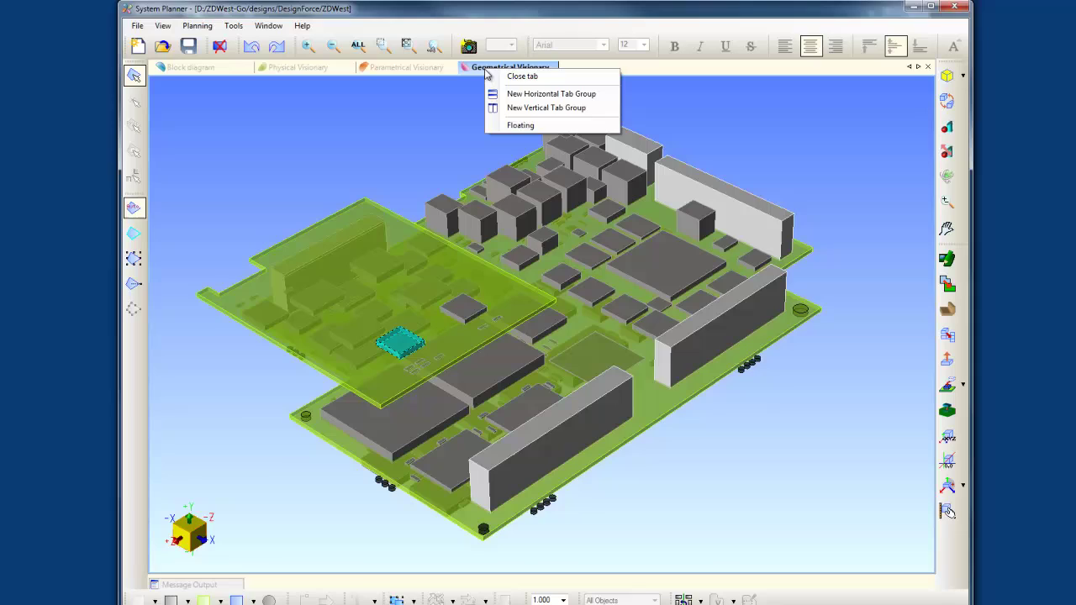
left_click(501, 106)
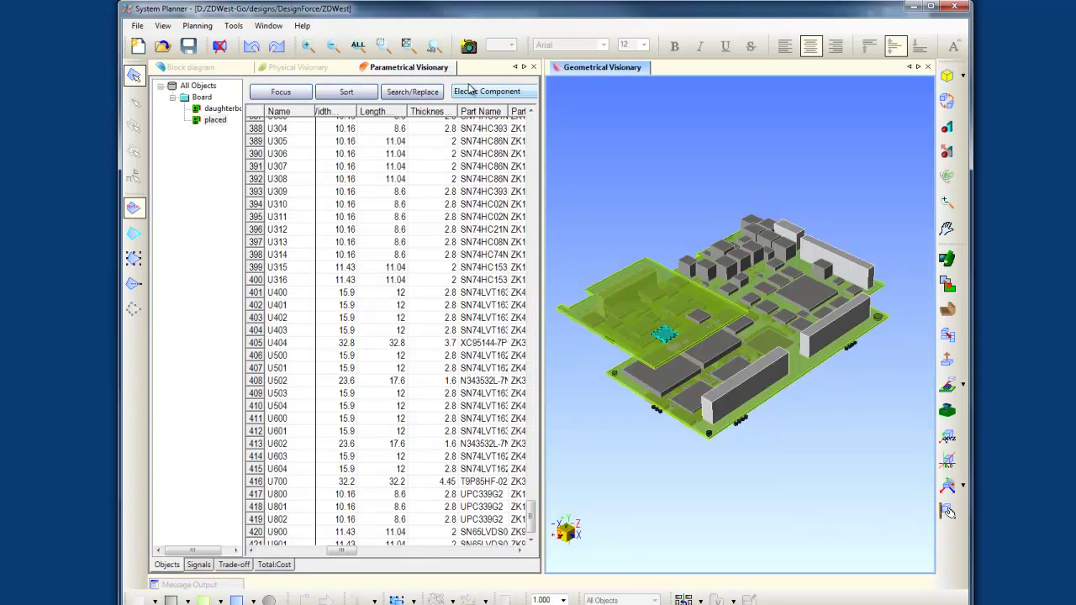
left_click(338, 72)
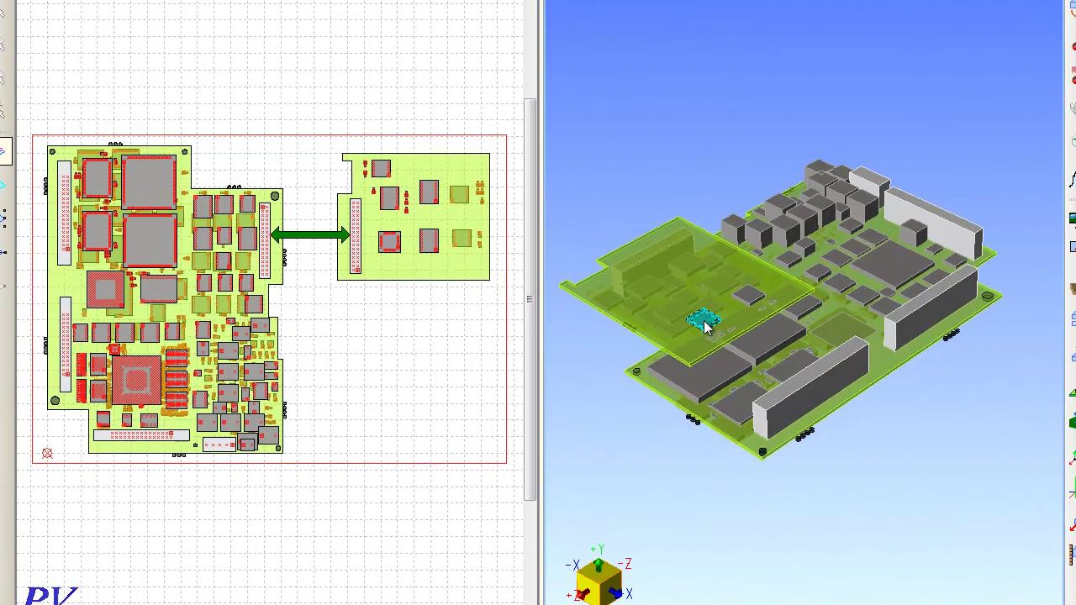
Step: Move the cyan daughter-board component and the main board's left connector, then redock the 3D tab
left_click_drag(704, 327, 692, 351)
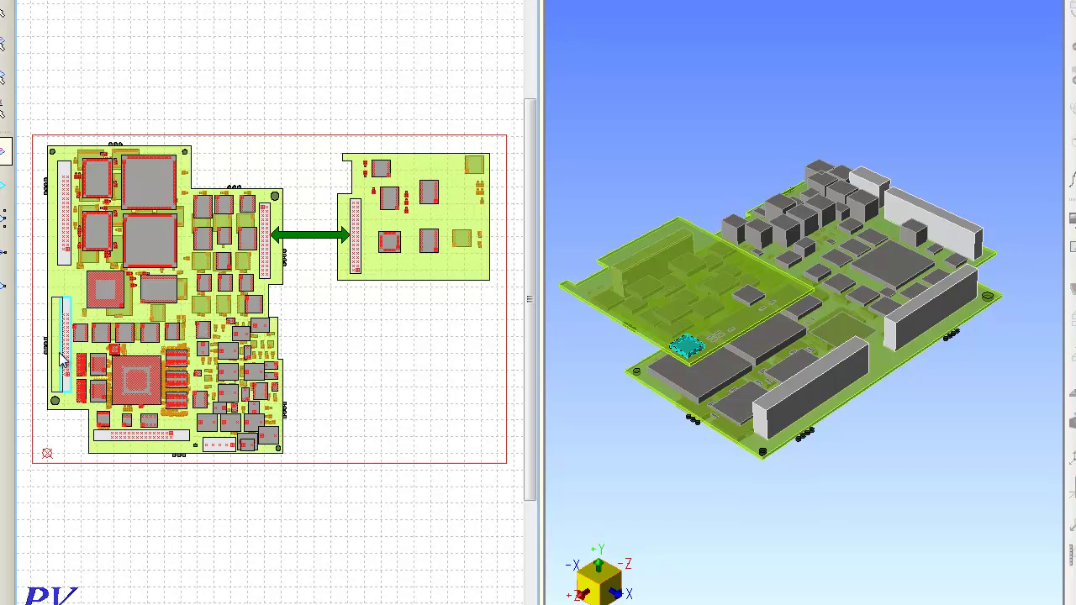
left_click_drag(63, 361, 53, 361)
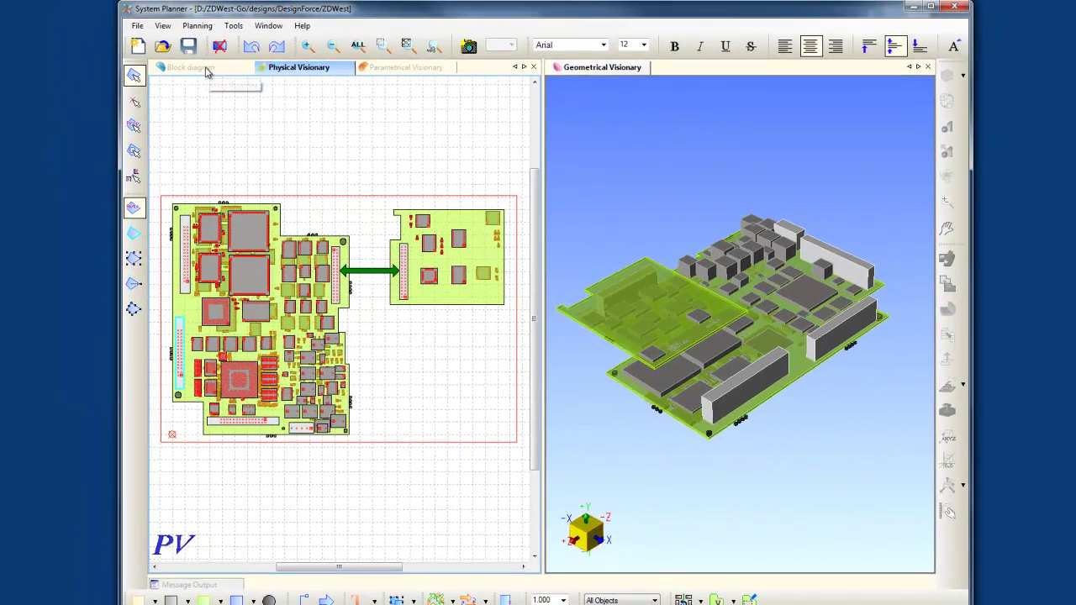
left_click(192, 67)
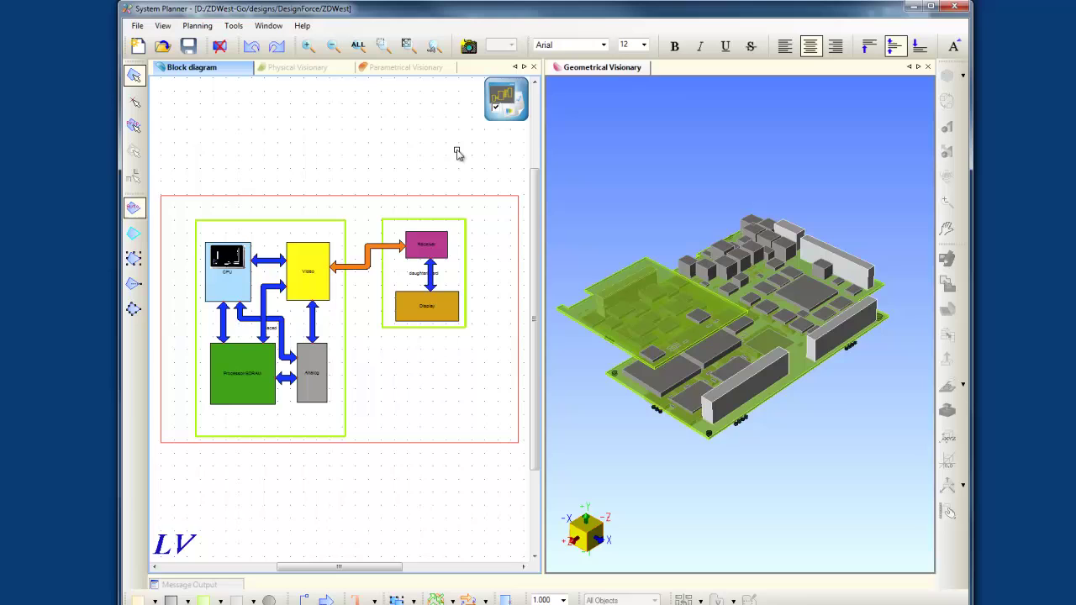
left_click_drag(588, 81, 471, 73)
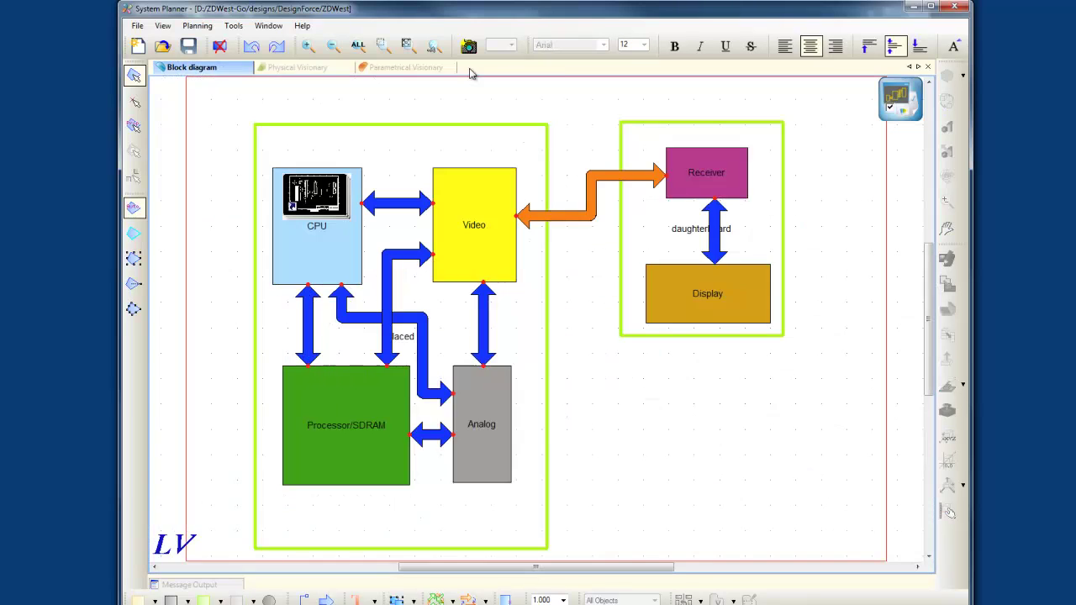
left_click(214, 72)
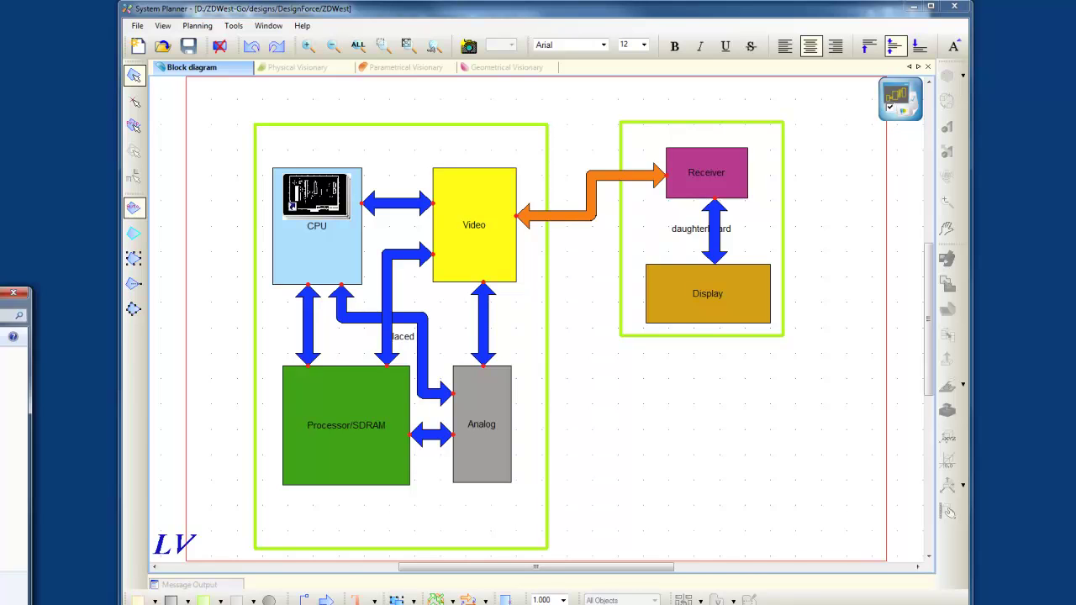
Step: Import Daughterboard.sdm from Explorer into the Display block, then dismiss the file browser
left_click_drag(0, 289, 333, 354)
left_click_drag(220, 558, 710, 313)
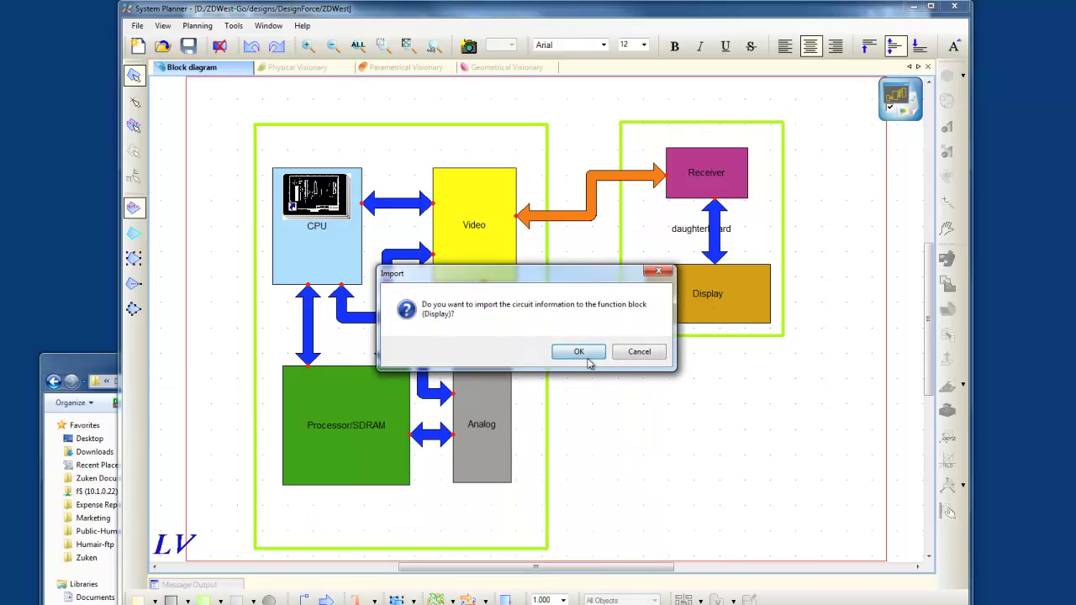
left_click(583, 357)
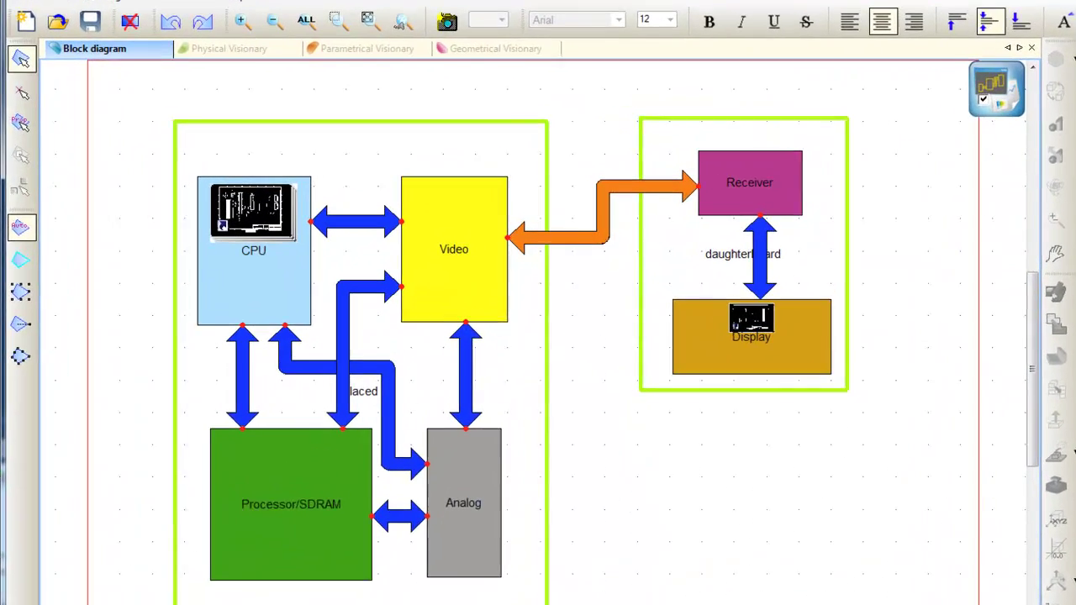
left_click(73, 363)
left_click_drag(73, 363, 52, 363)
key("alt+Tab")
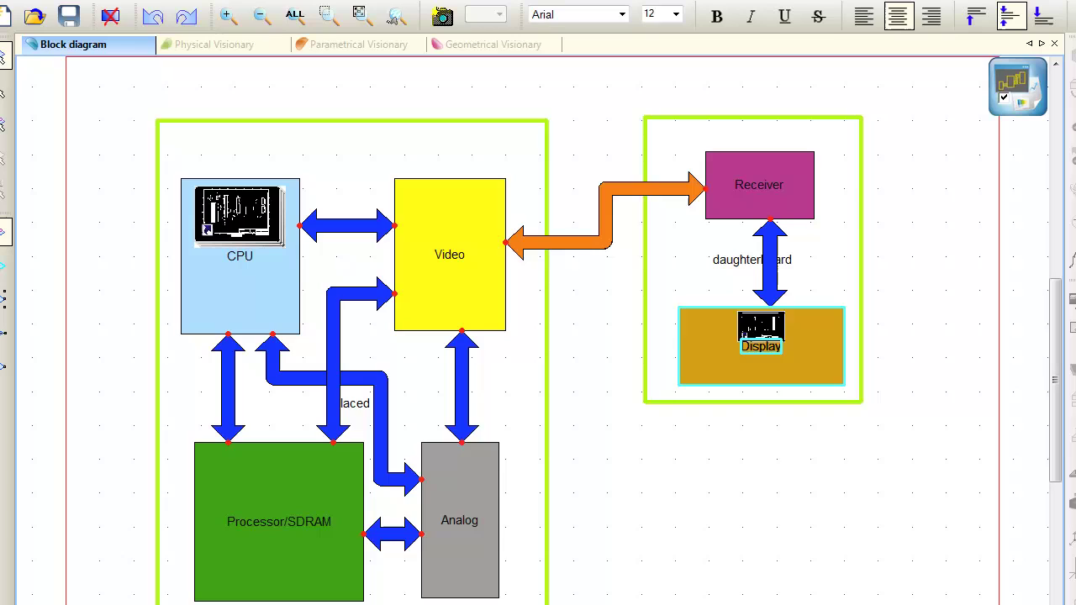
left_click(660, 471)
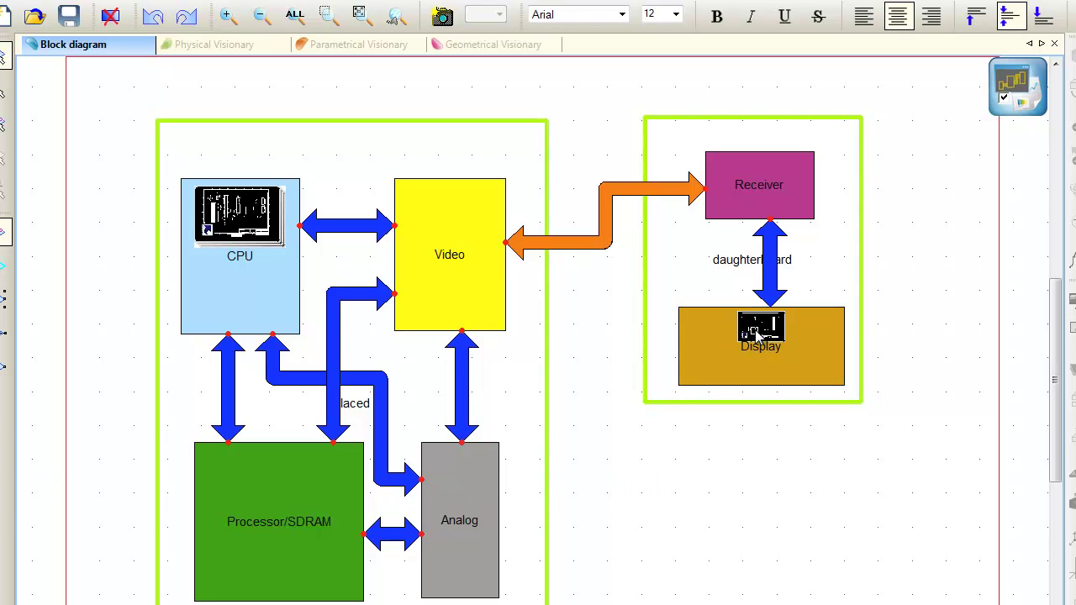
mouse_move(761, 332)
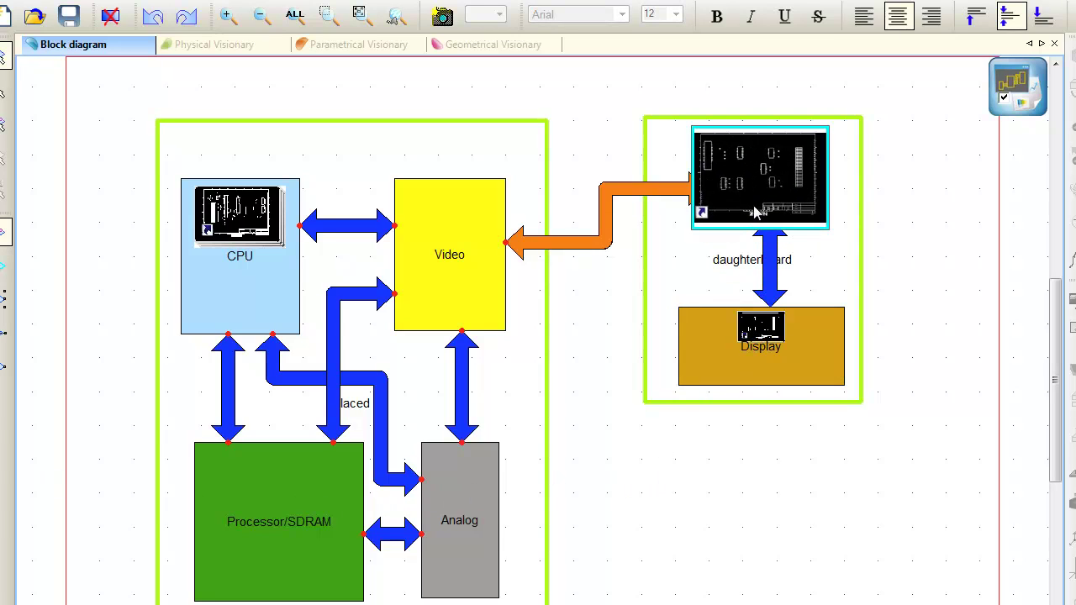
mouse_move(221, 226)
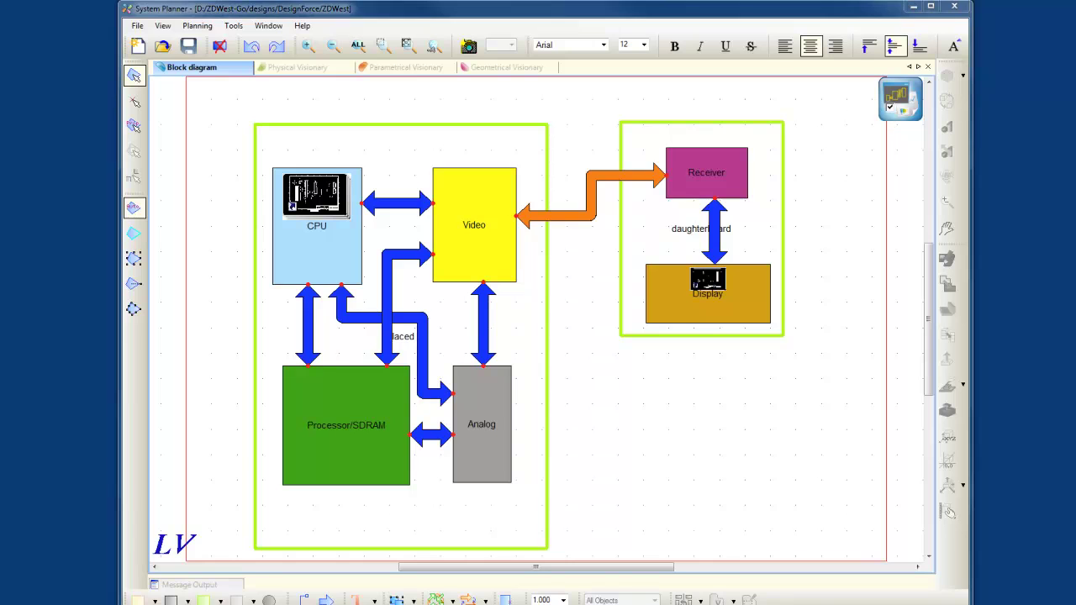
Step: Export all diagram blocks as a flat ZDWest design to Design Gateway and open the result
left_click_drag(213, 101, 798, 547)
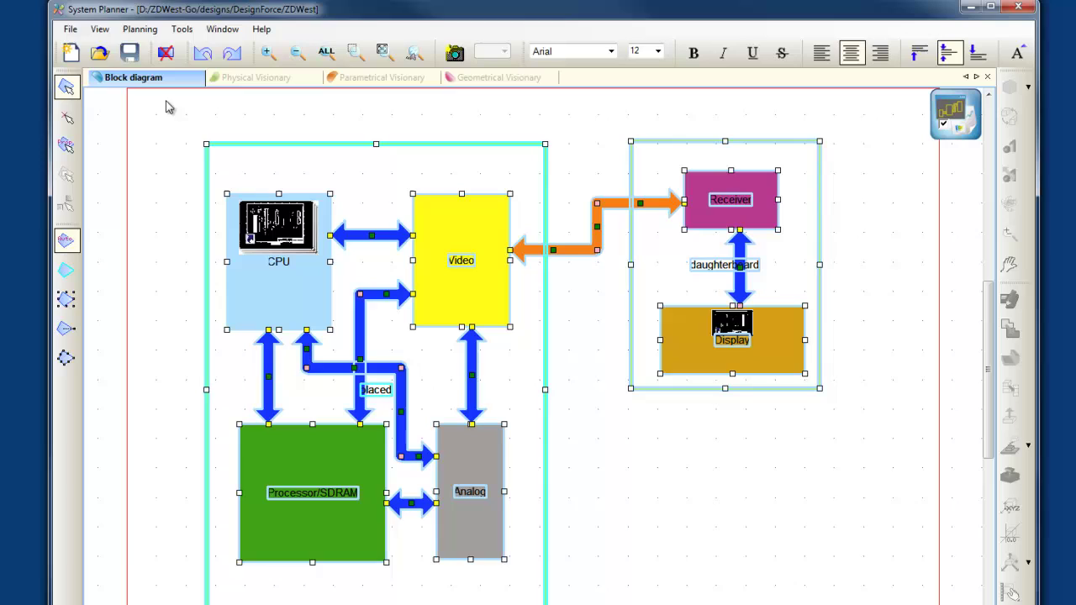
left_click(70, 29)
mouse_move(148, 153)
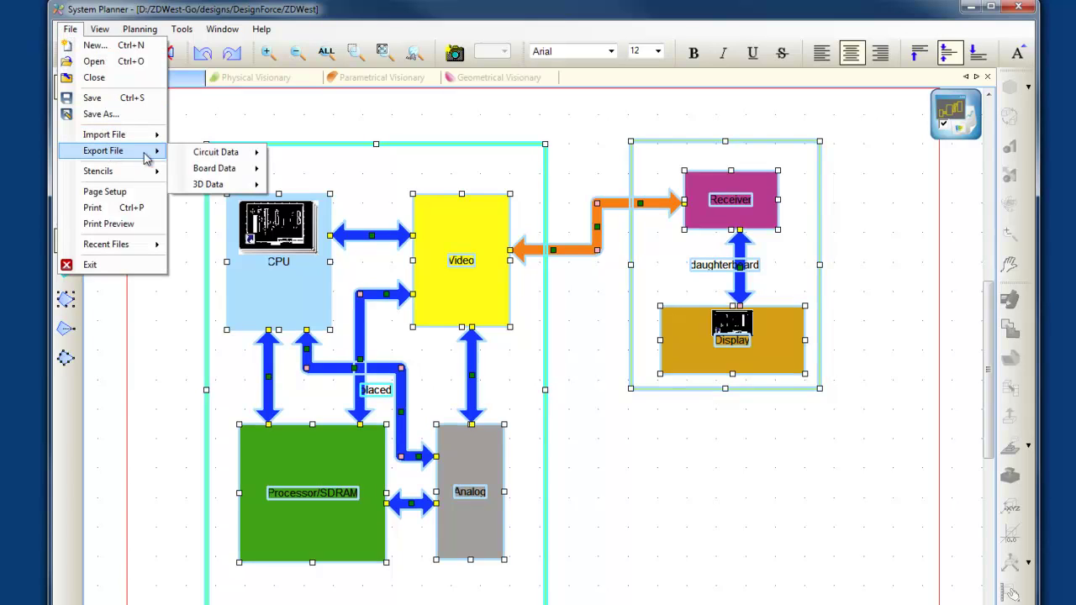
mouse_move(201, 154)
left_click(323, 153)
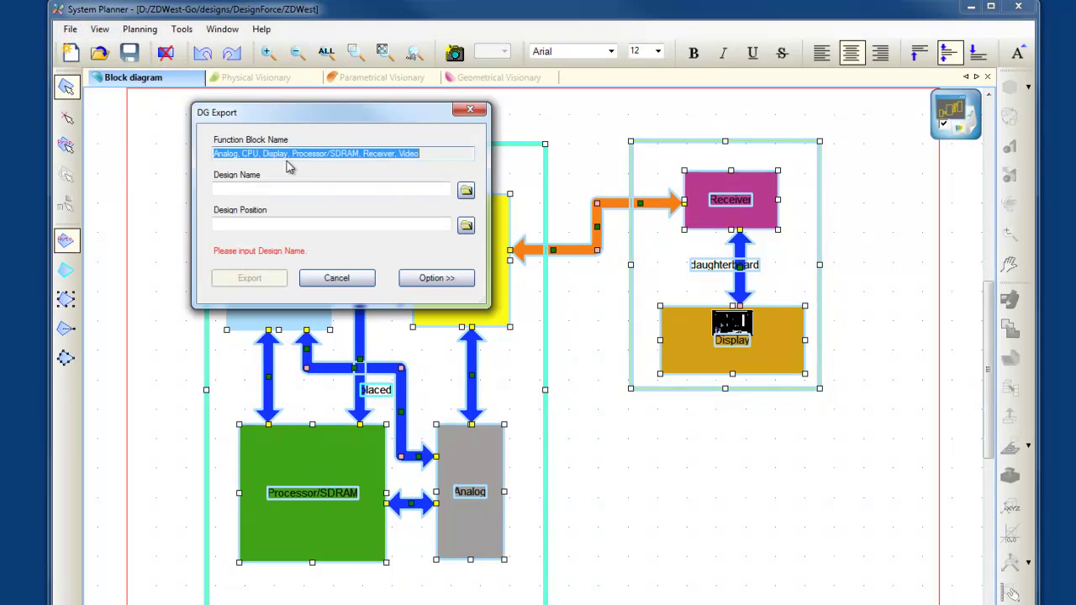
left_click(465, 191)
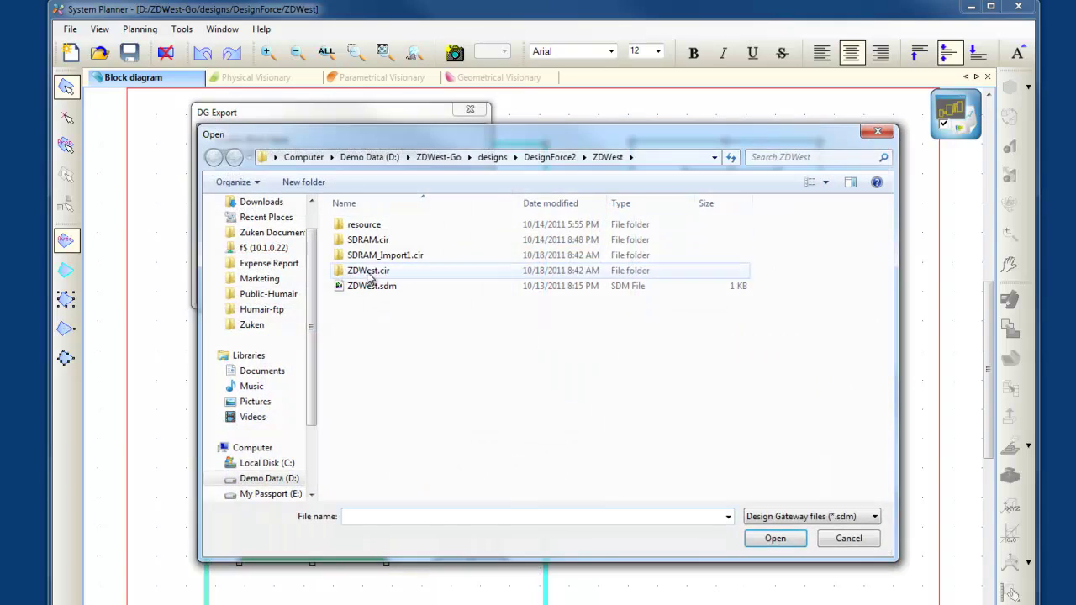
double_click(372, 284)
left_click(457, 278)
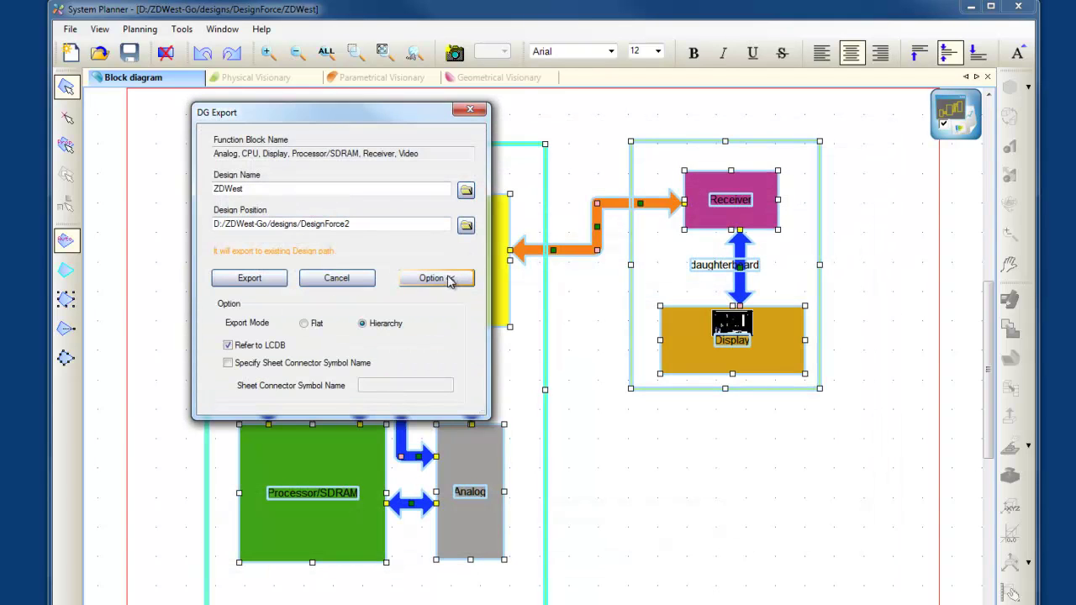
left_click(313, 324)
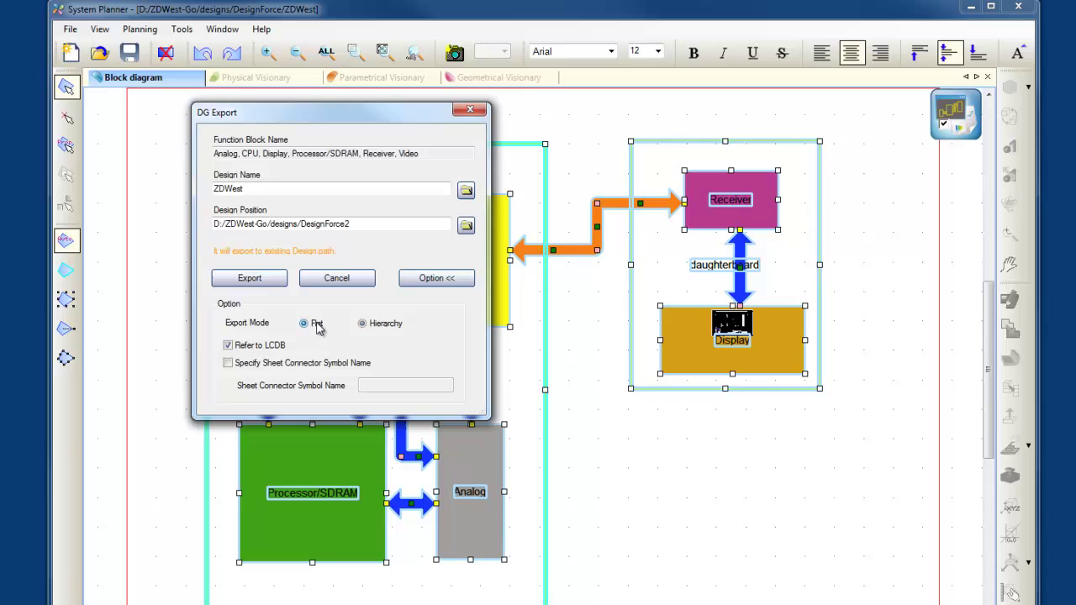
left_click(256, 280)
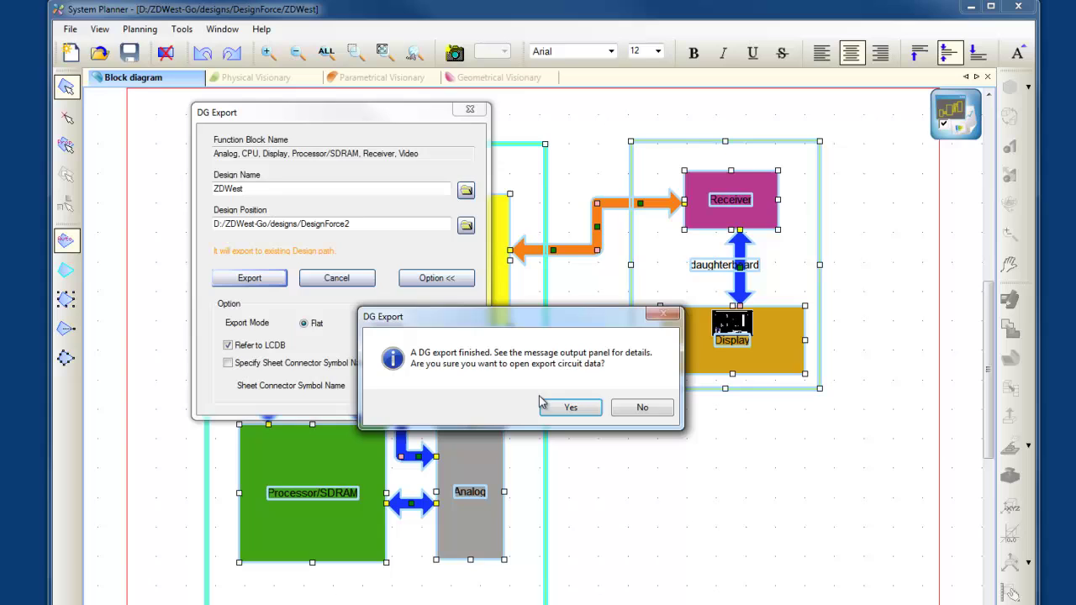
left_click(565, 404)
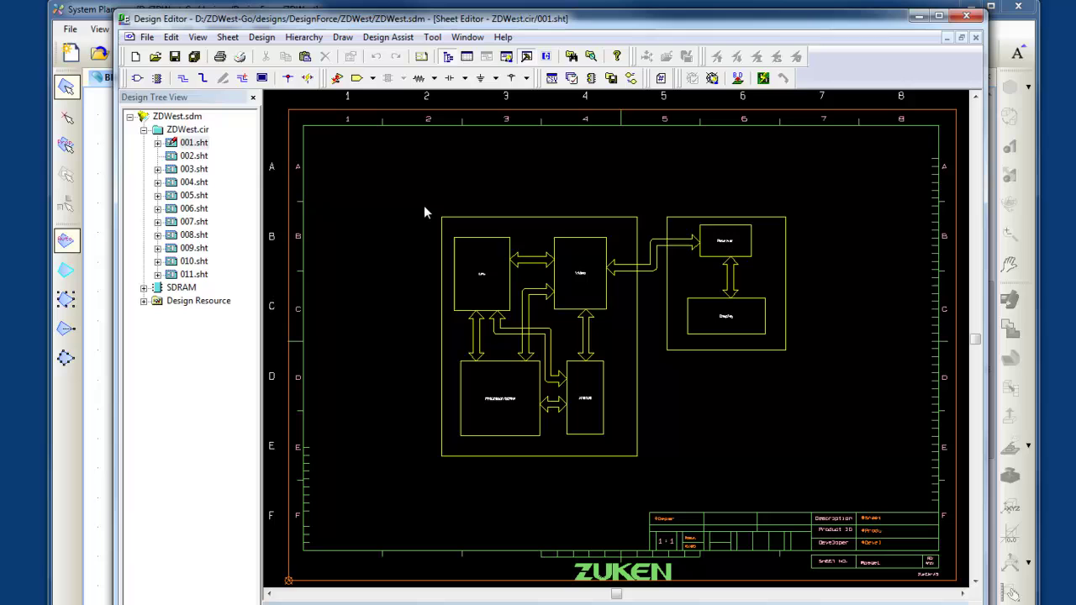
Step: Zoom into the block diagram, then view sheets 002.sht, 003.sht and back to 002.sht
left_click_drag(426, 202, 807, 471)
double_click(193, 157)
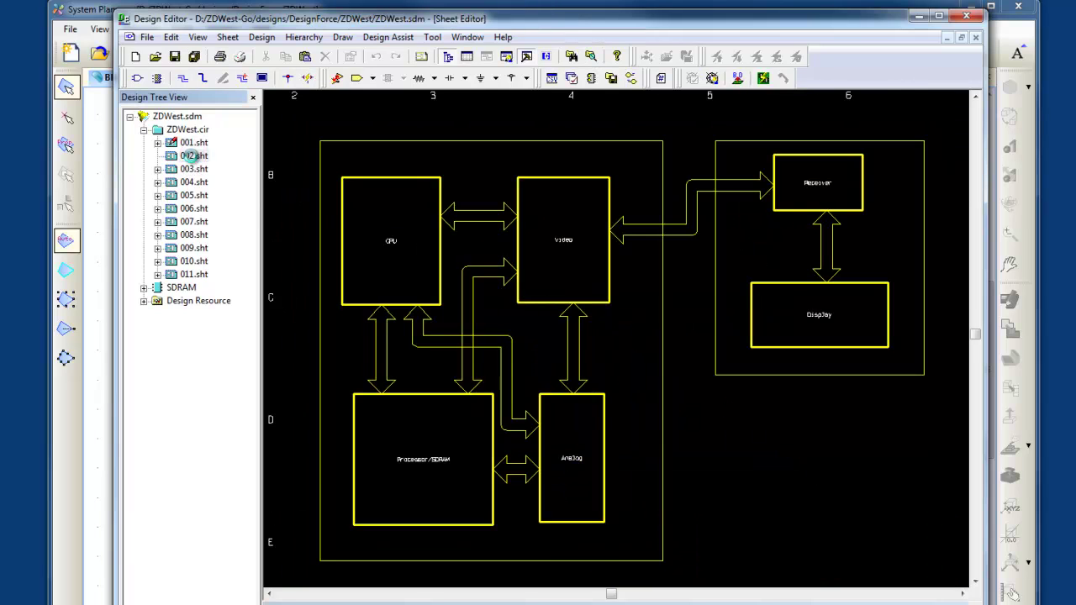
double_click(194, 169)
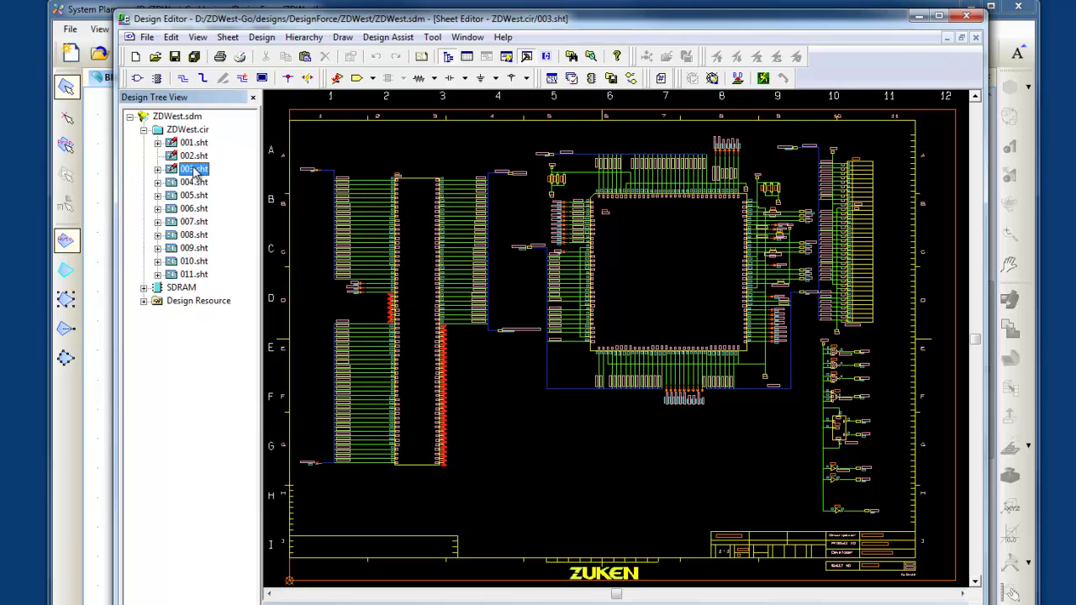
double_click(193, 156)
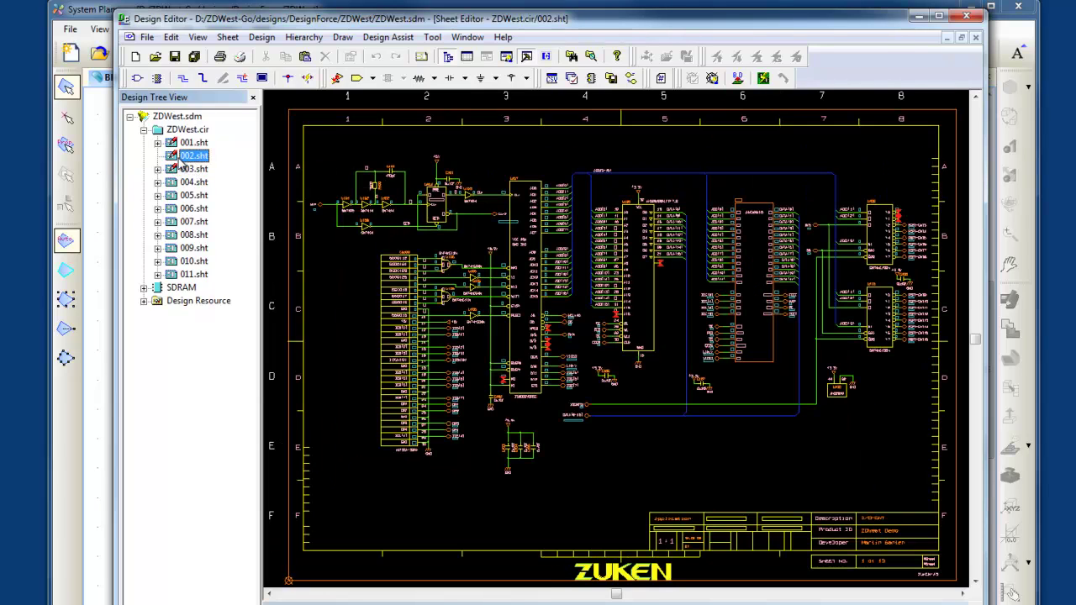
Step: Open the flash part's Am29F010B datasheet, close it, and clear the part selection
left_click(646, 316)
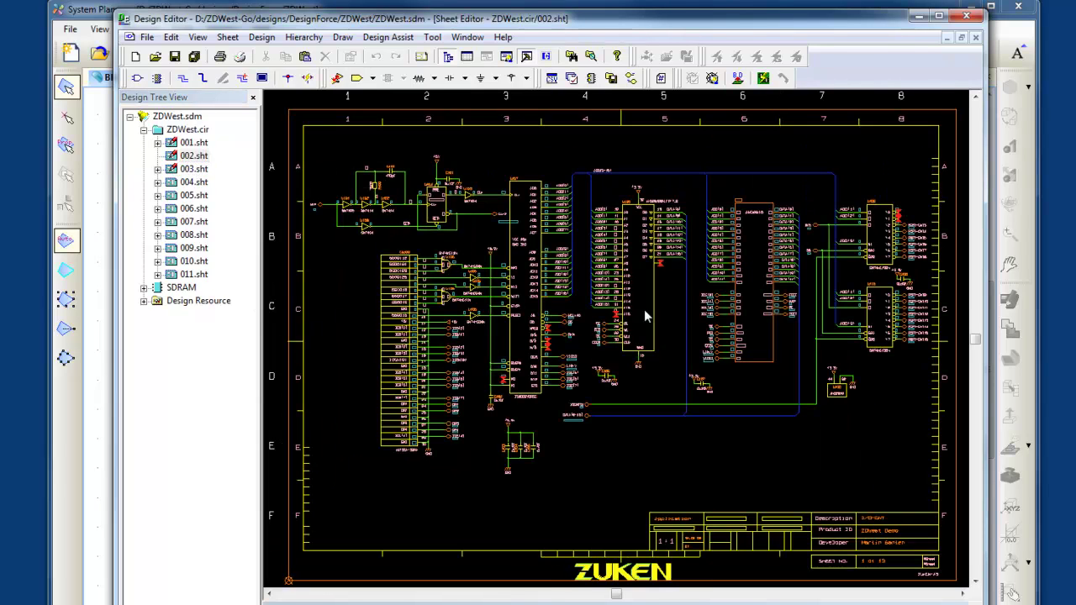
left_click(753, 318)
right_click(753, 318)
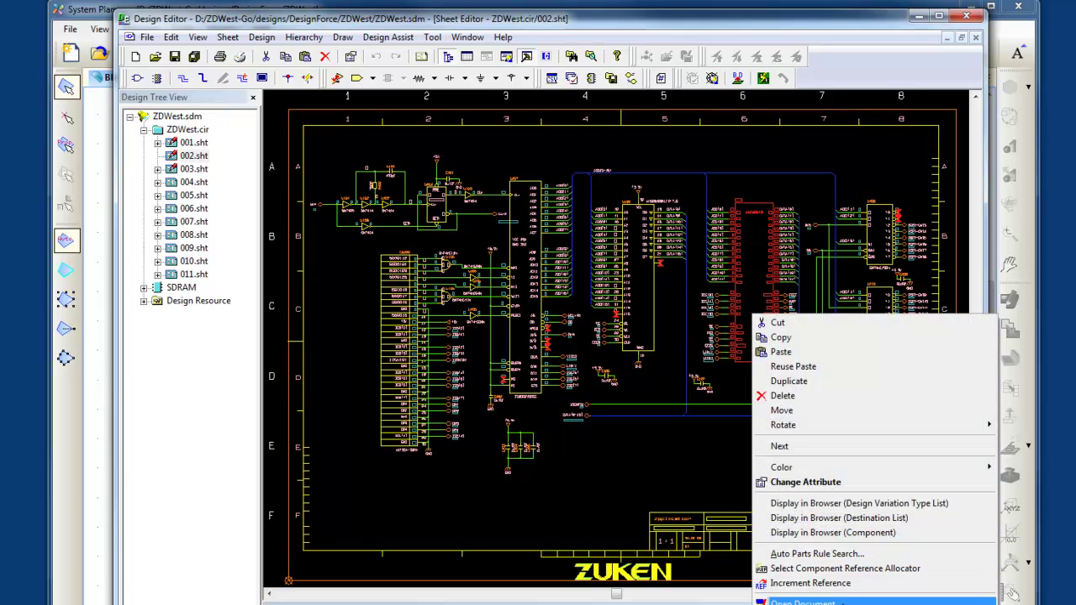
left_click(843, 602)
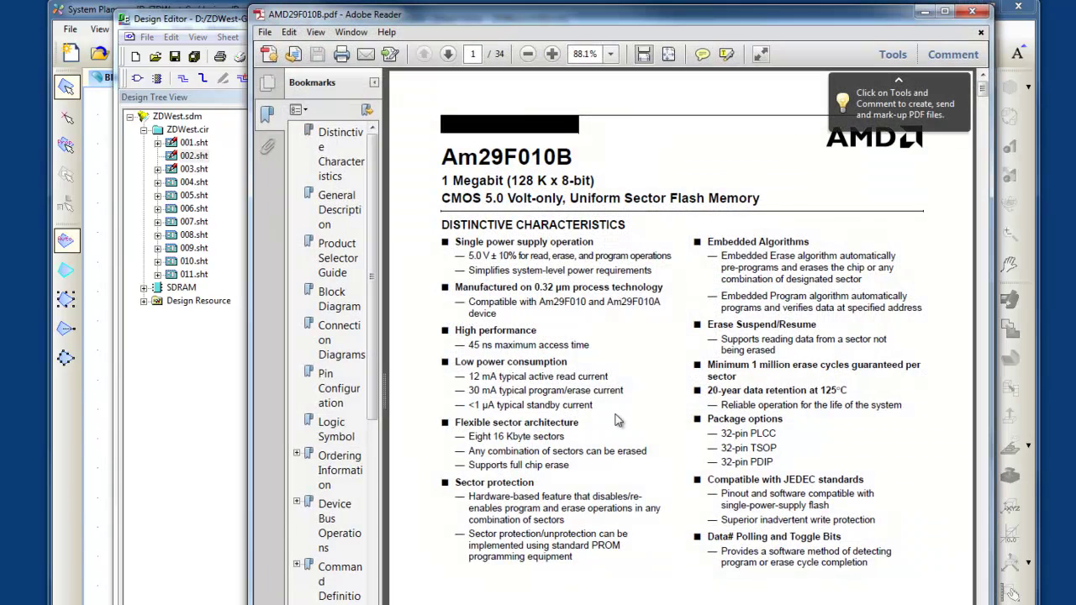
left_click(971, 11)
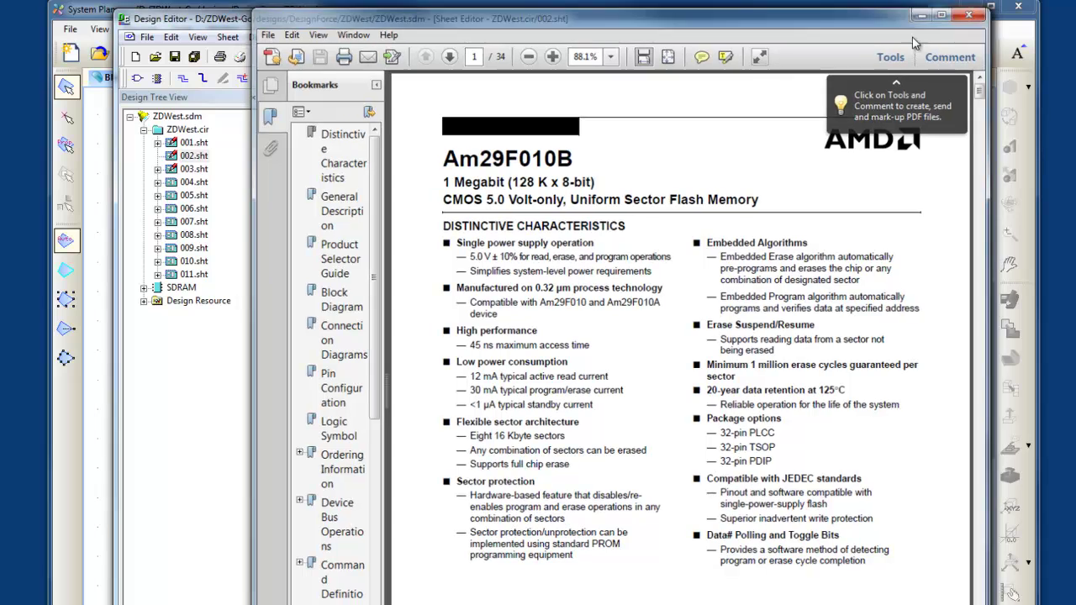
left_click(601, 472)
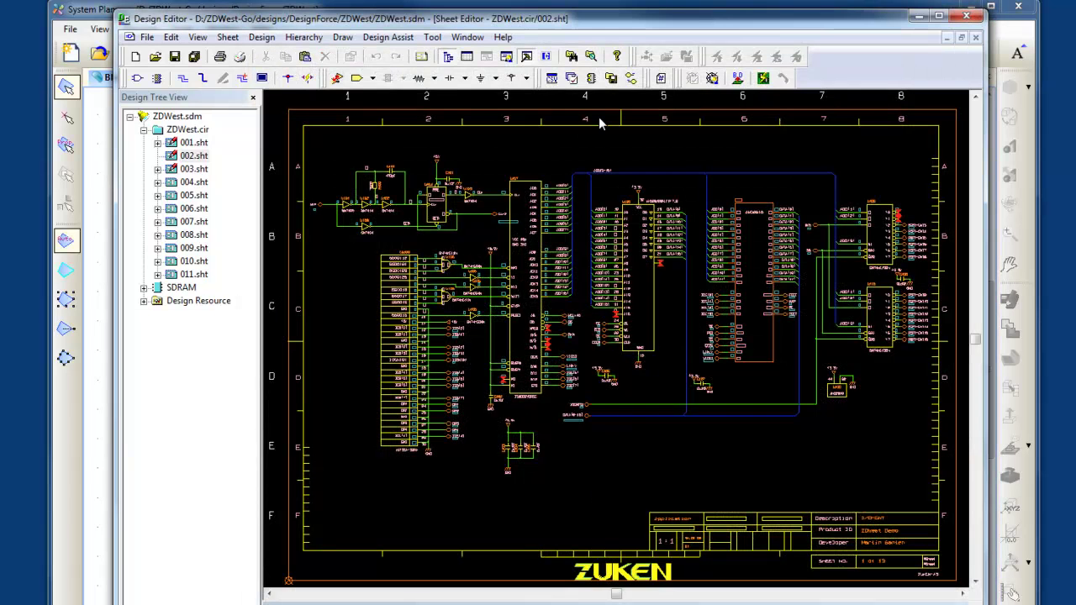
Step: Bulk-create differential pairs Diffpr1-nDiffpr1 through Diffpr8-nDiffpr8 from the selected signals in the Constraint Browser
left_click(508, 57)
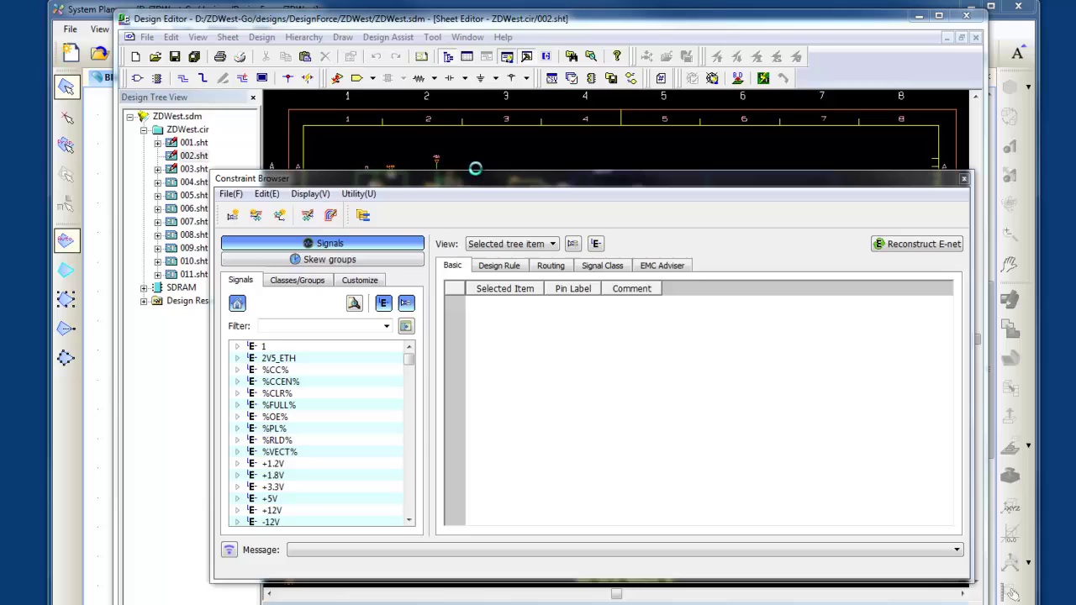
left_click_drag(299, 370, 288, 453)
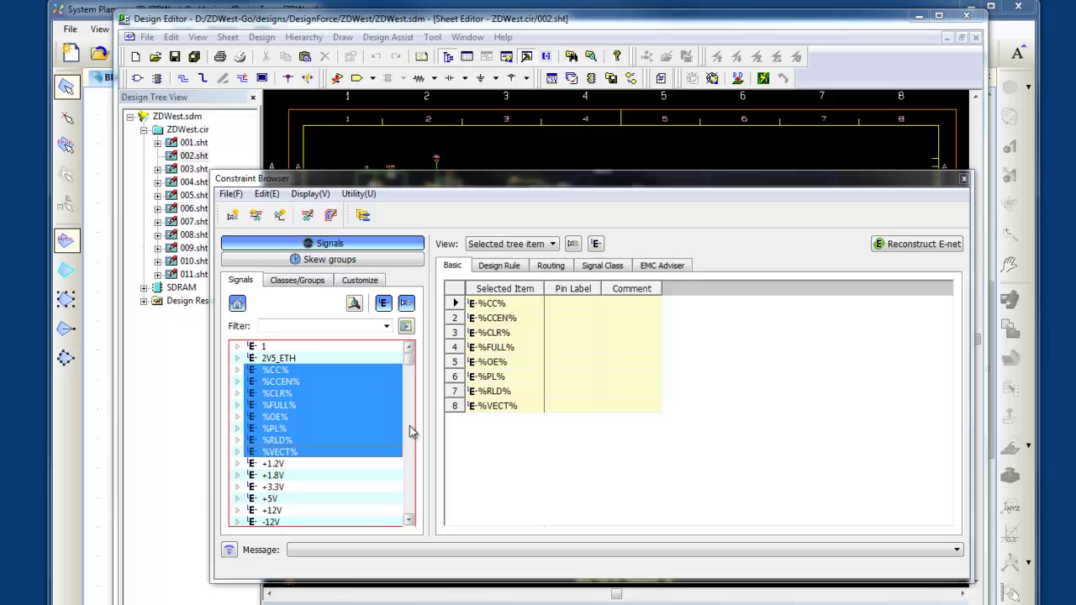
left_click(231, 218)
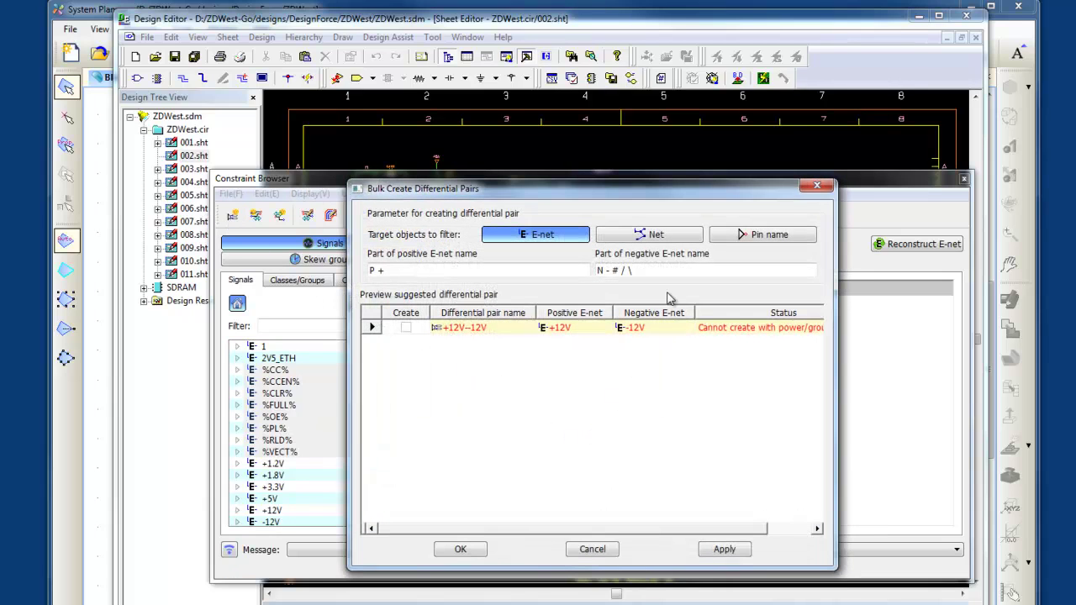
left_click(677, 274)
left_click(677, 274)
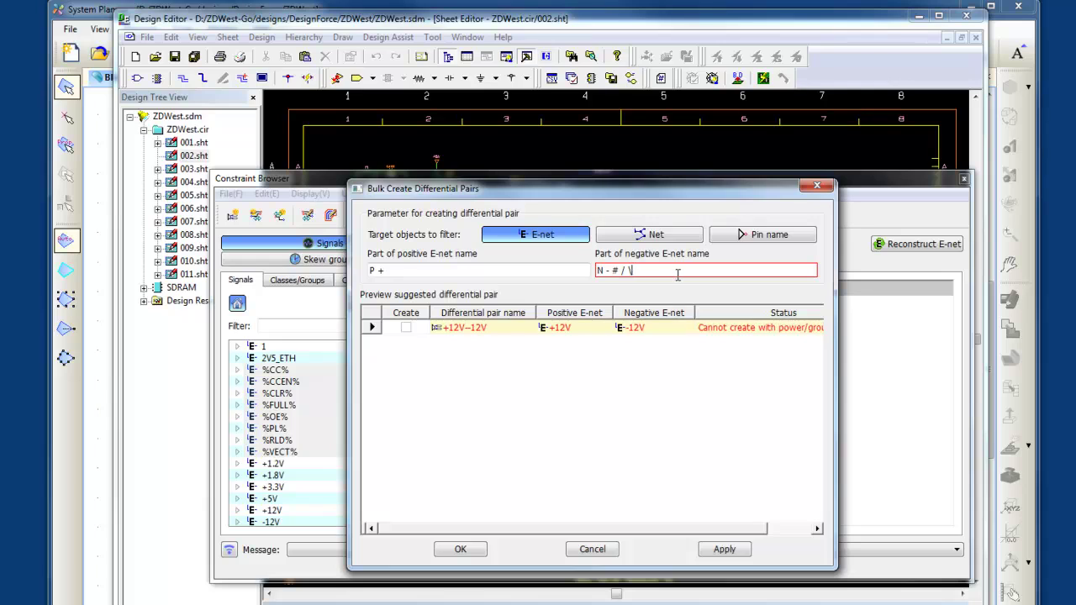
type("n")
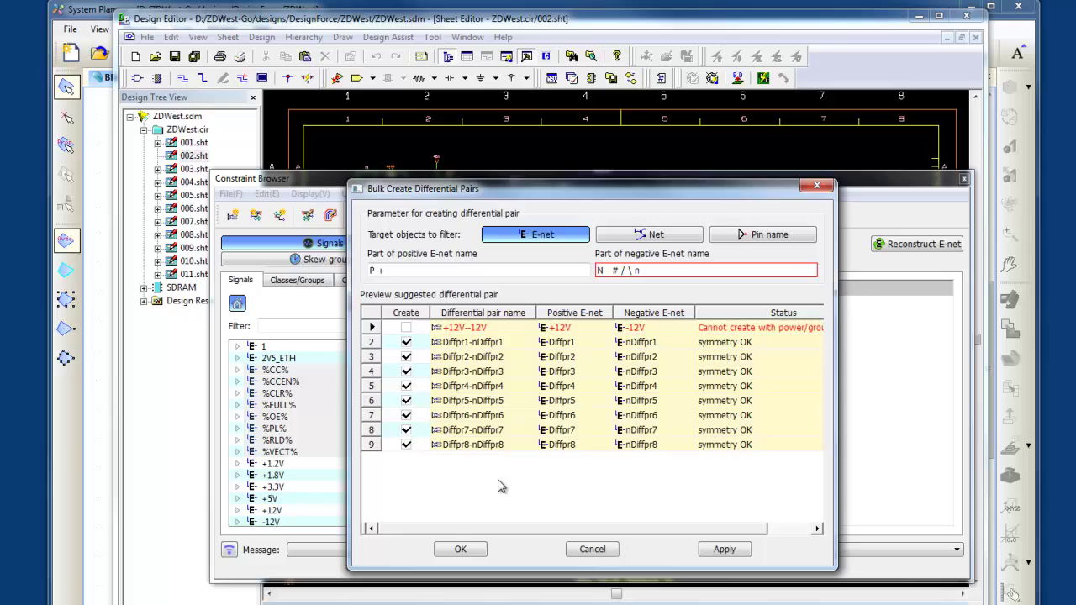
left_click(467, 552)
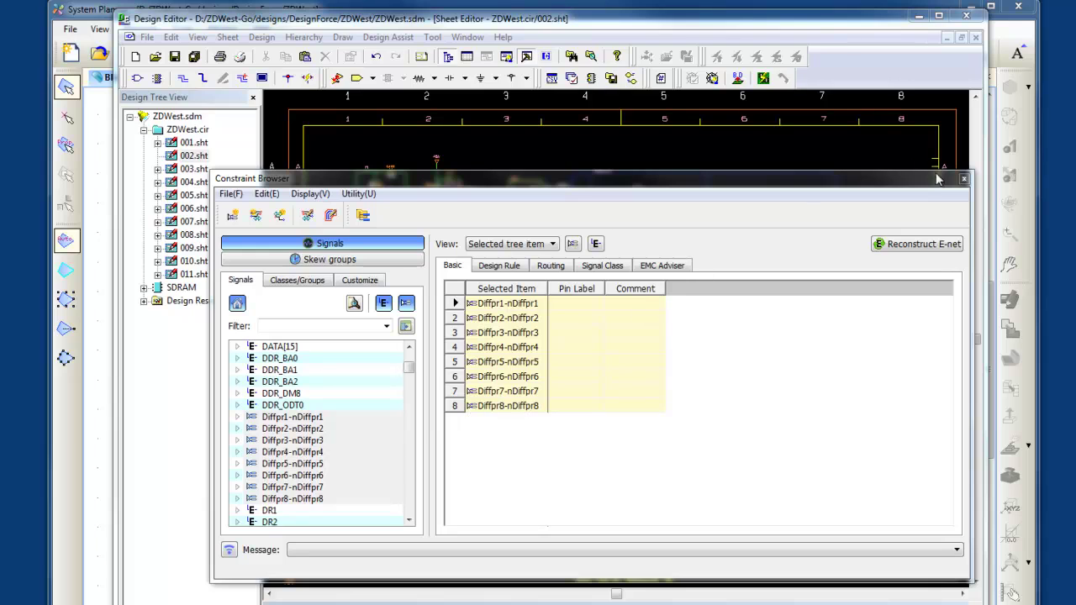
Step: Close the Constraint Browser and save the constraint changes
left_click(964, 178)
left_click(489, 410)
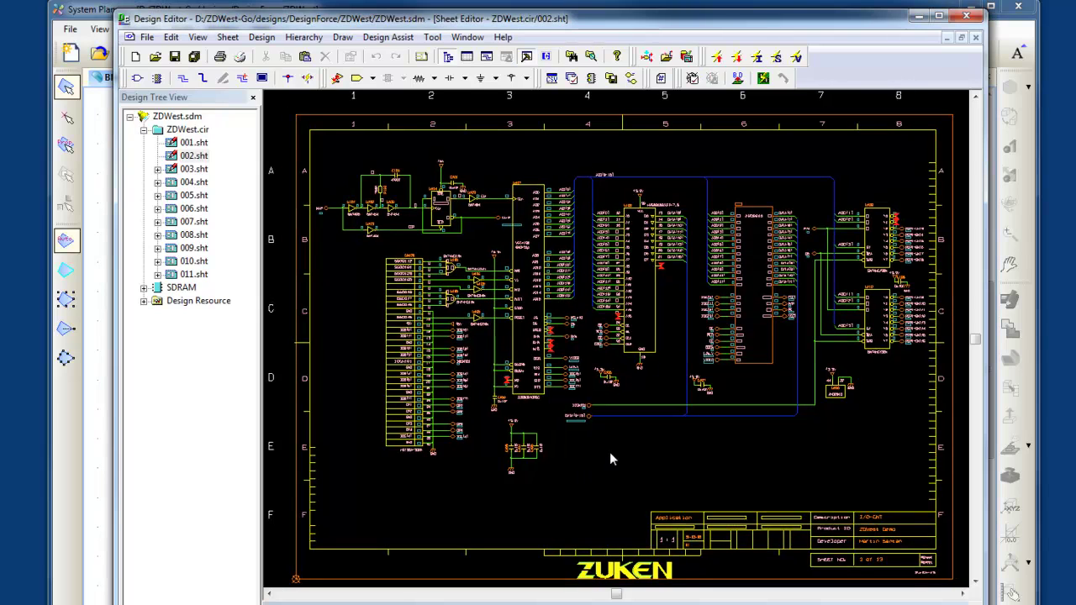
scroll(621, 195, "up", 5)
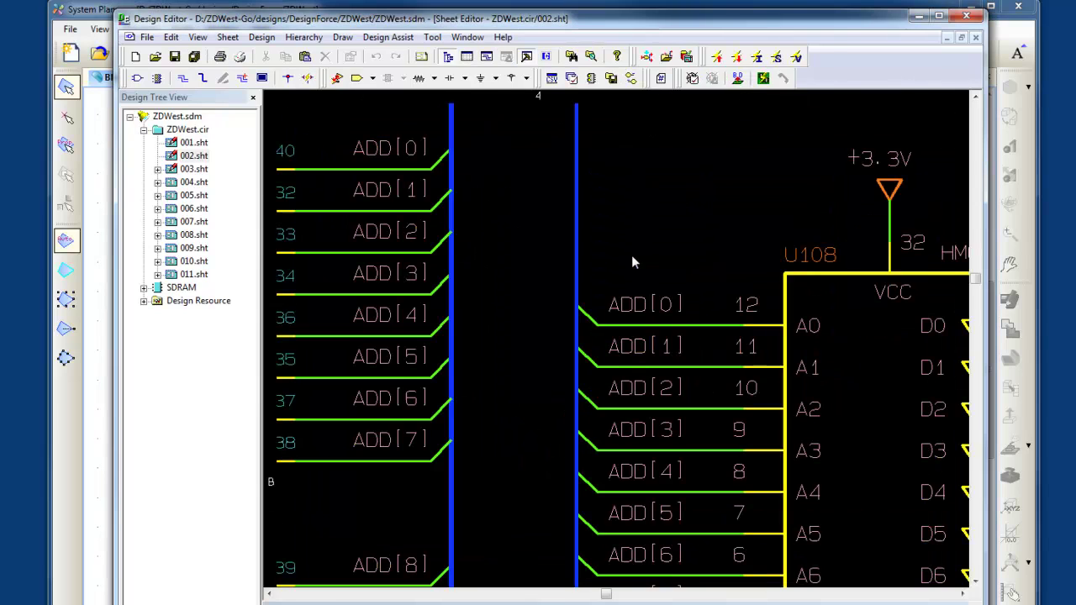
Step: Set net ADD[2]'s topology style to H-Tree
left_click(635, 410)
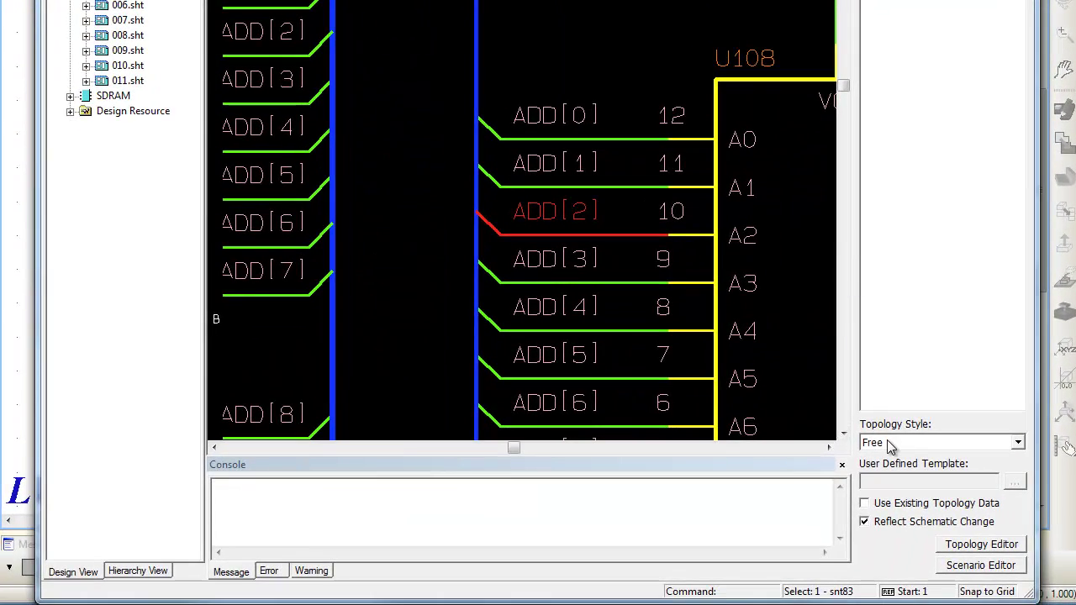
left_click(889, 443)
left_click(902, 502)
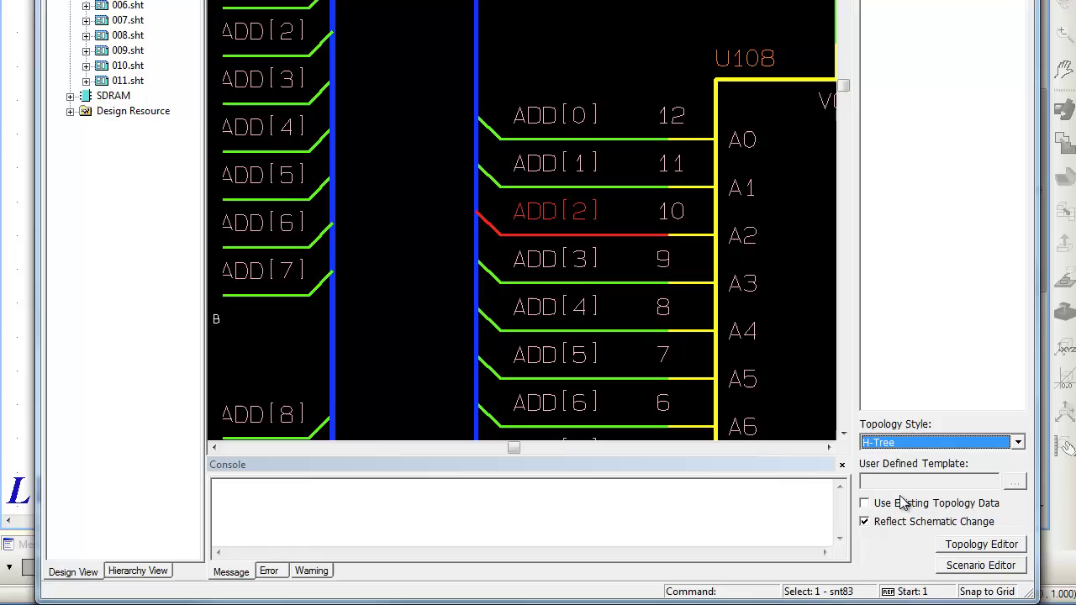
Step: Simulate ADD[2]'s waveforms from its topology scenario, then close the SI windows
left_click(979, 564)
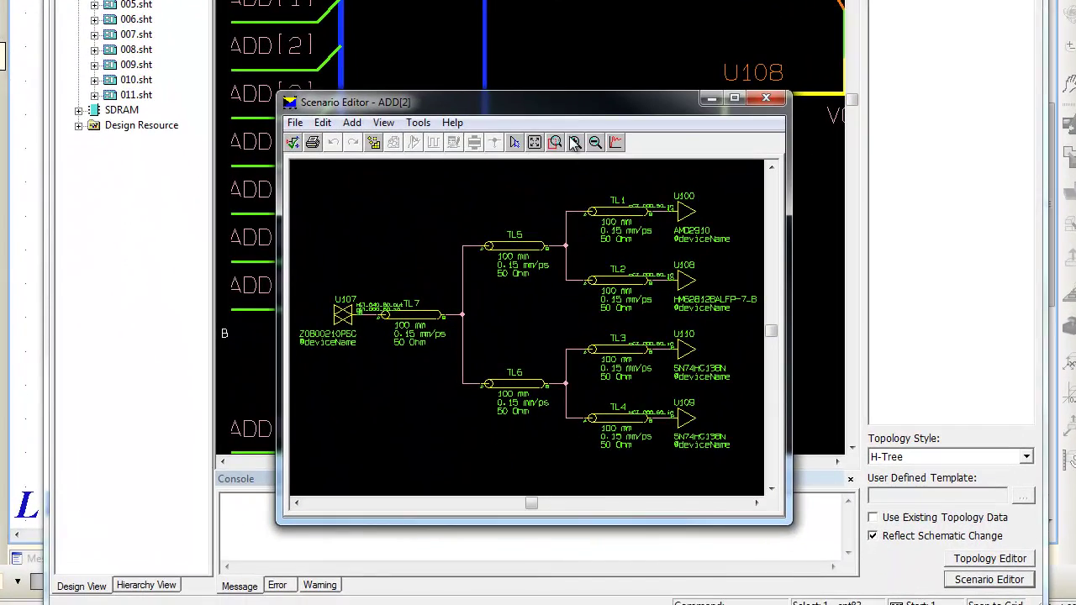
left_click(614, 144)
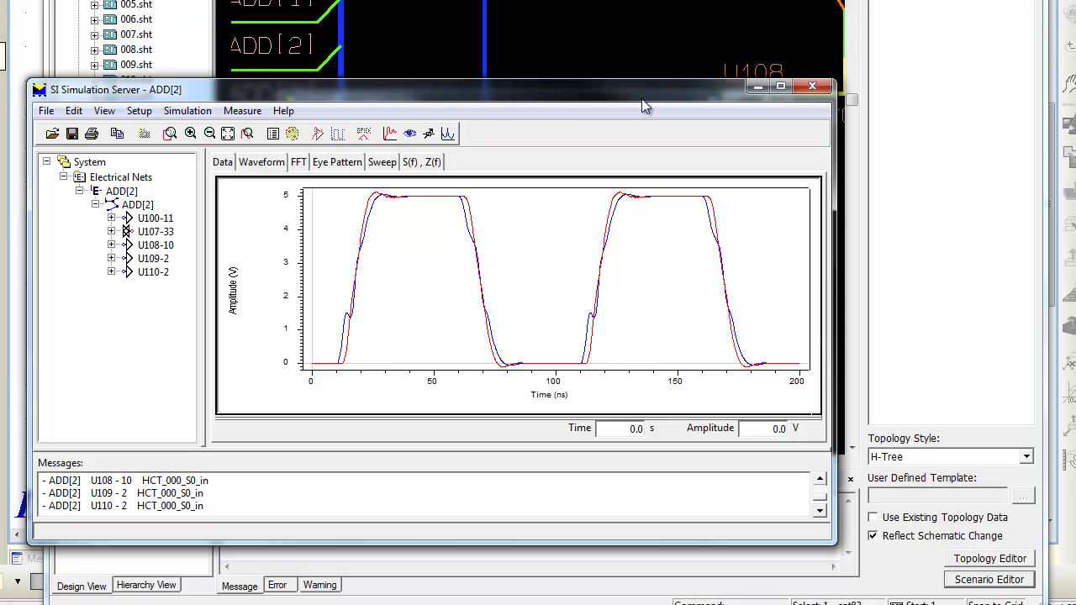
left_click(812, 87)
left_click(766, 97)
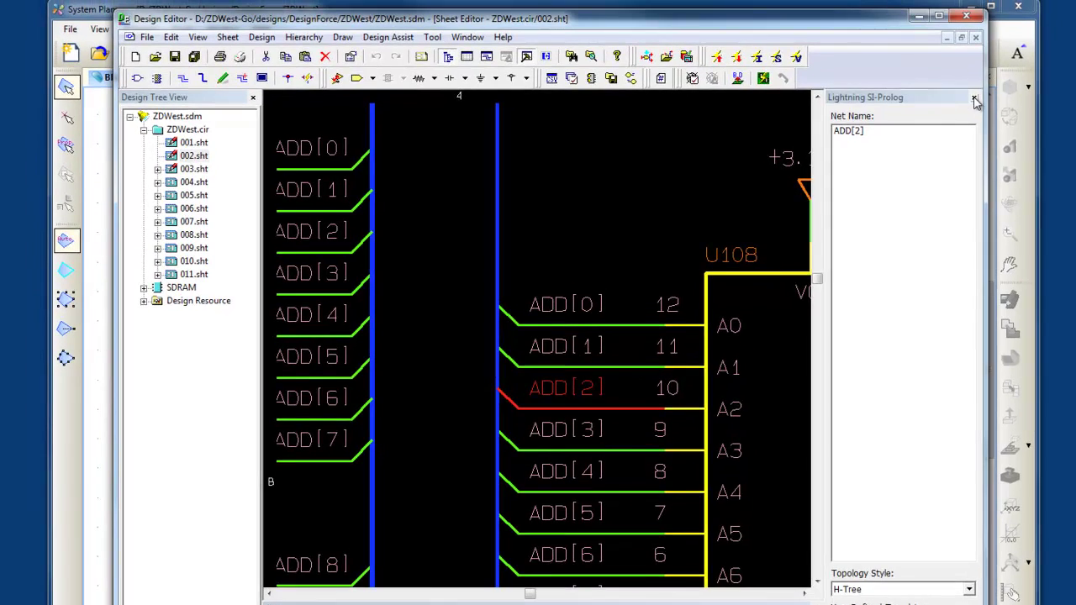
left_click(975, 98)
left_click(658, 188)
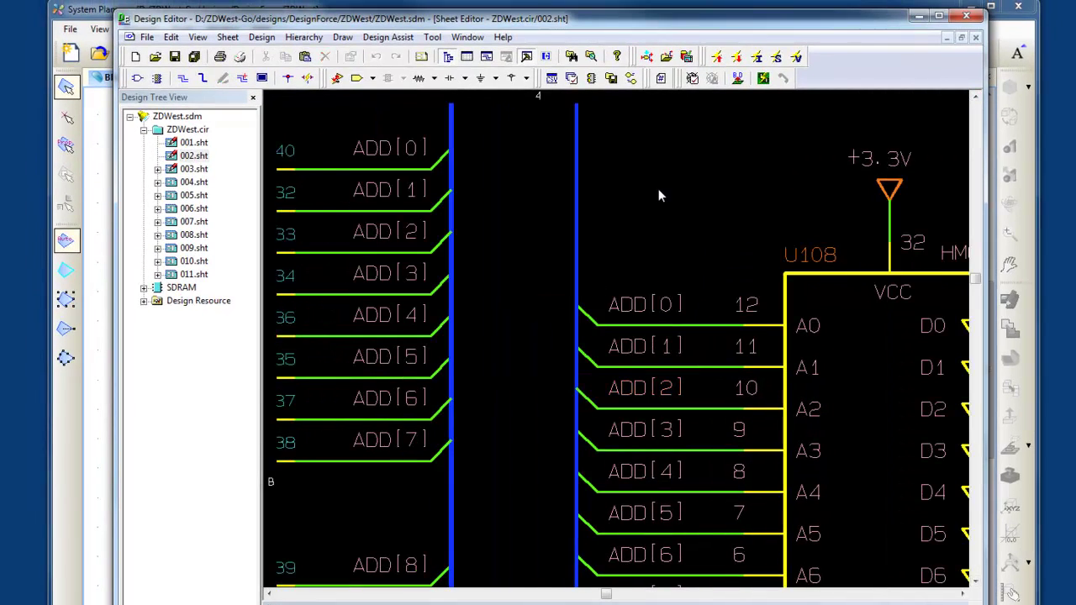
Step: Drag U404 down onto the left side of the board outline and drop it there
key("Home")
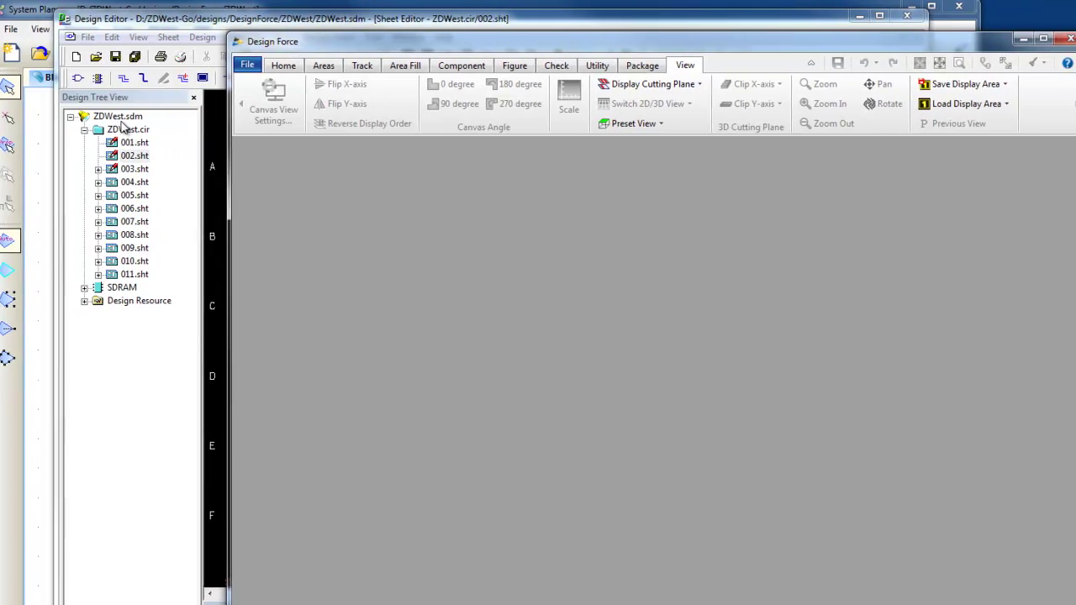
left_click(110, 122)
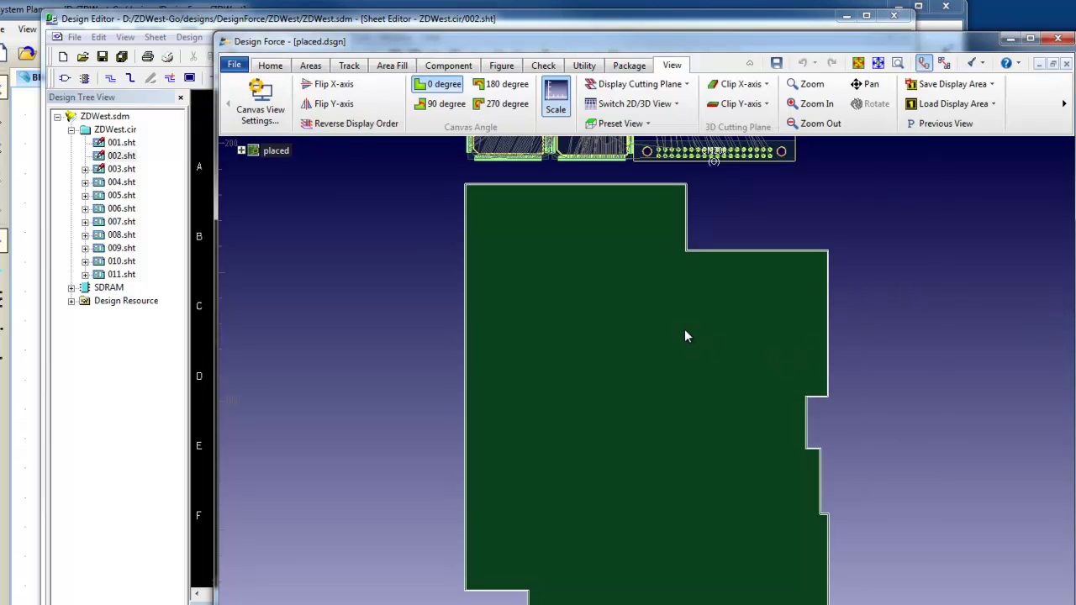
scroll(684, 332, "up", 3)
scroll(684, 329, "down", 2)
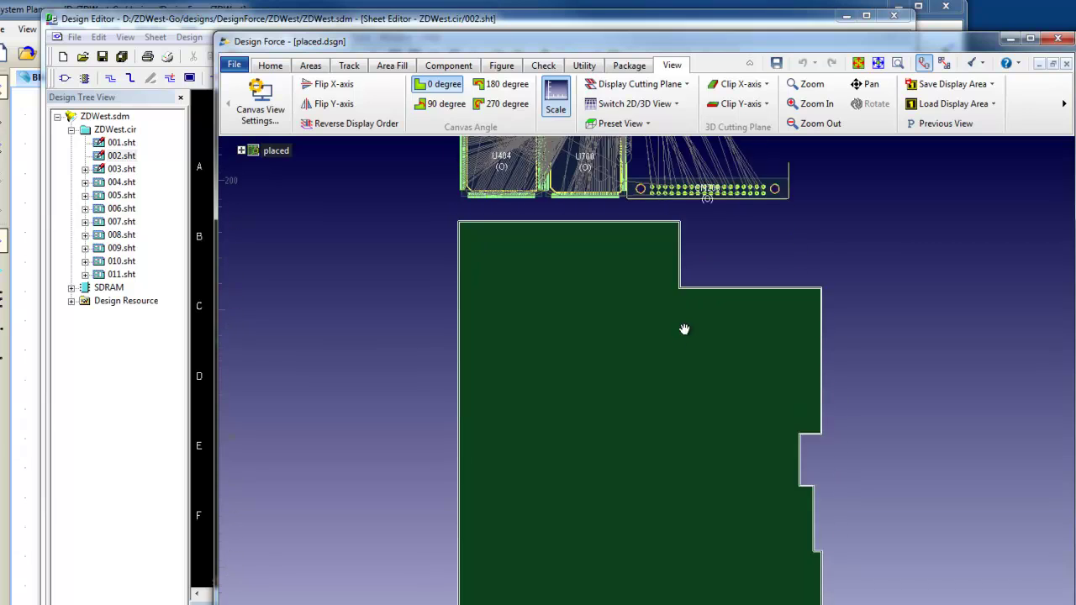
scroll(684, 329, "down", 1)
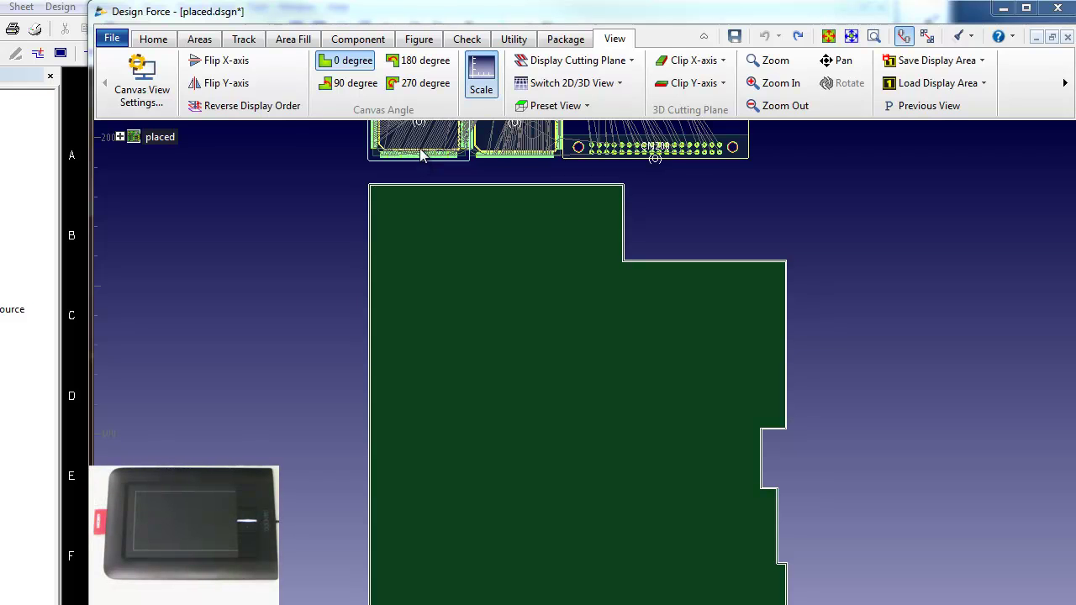
left_click_drag(422, 155, 441, 336)
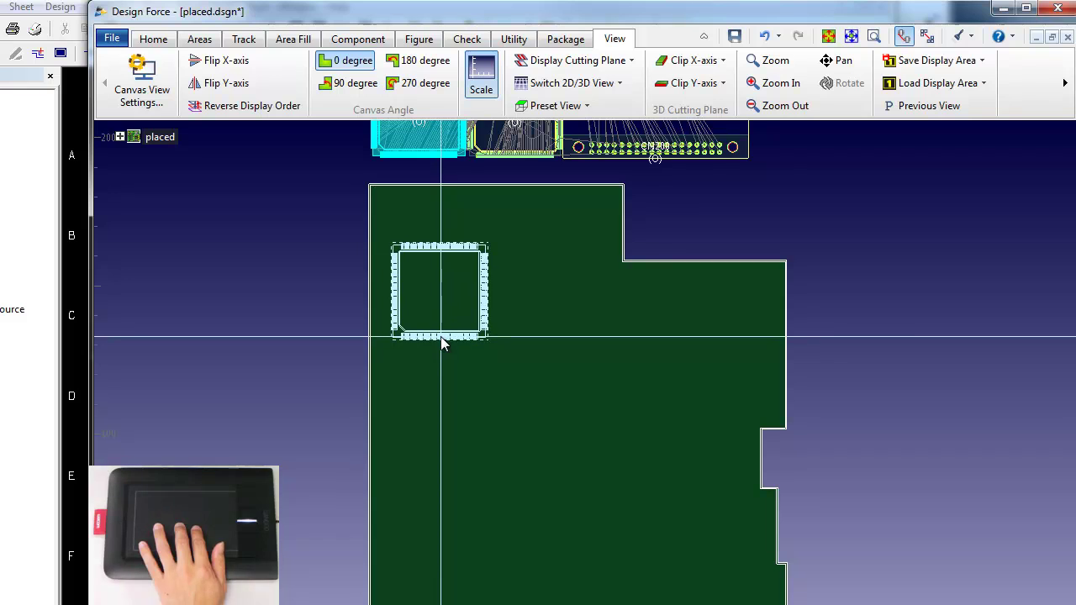
scroll(440, 336, "up", 3)
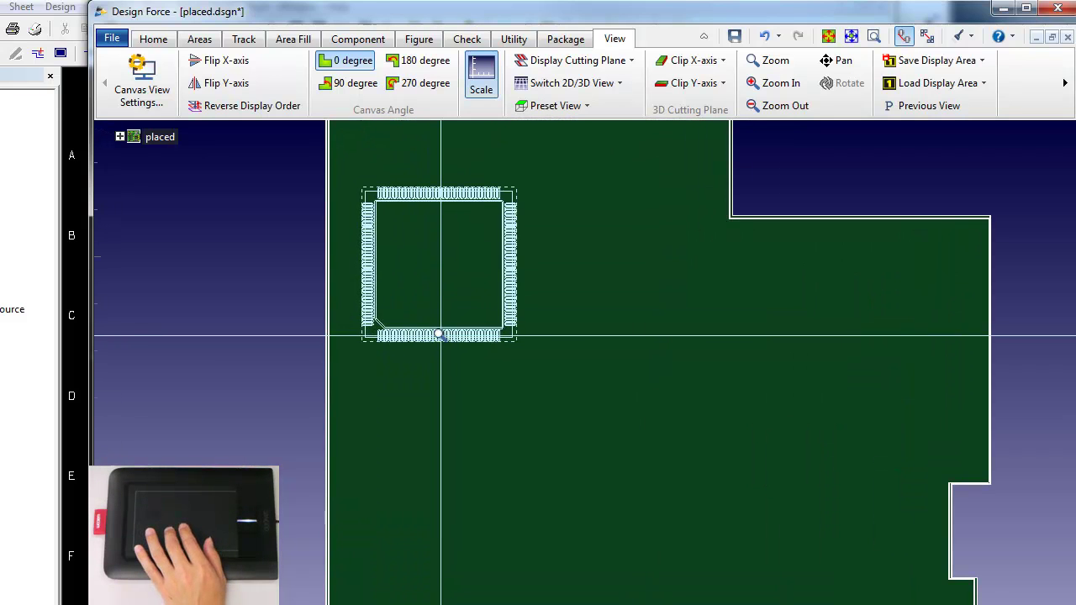
left_click_drag(440, 336, 455, 460)
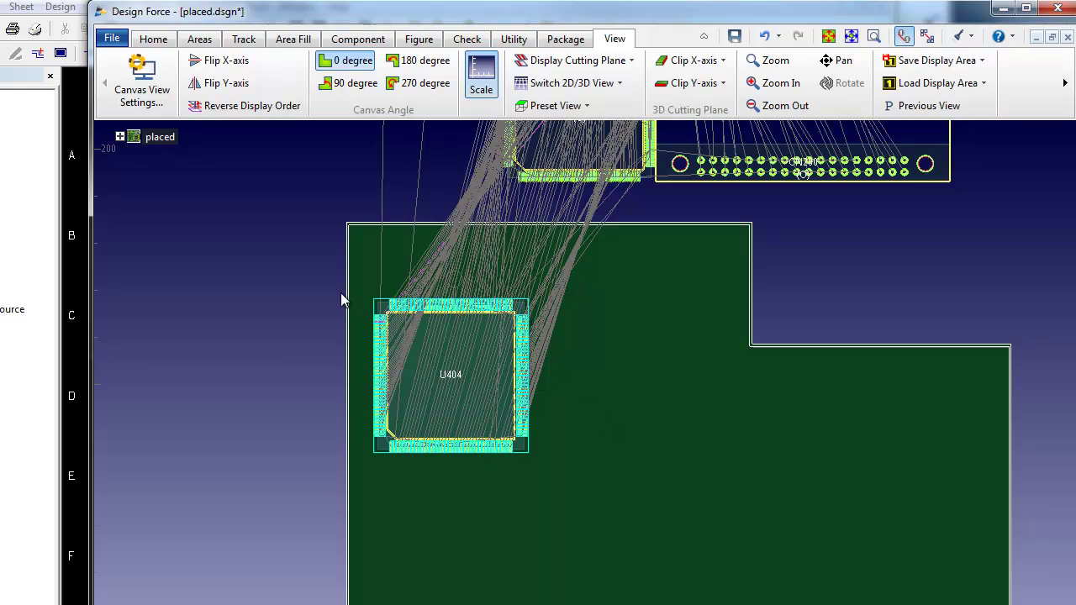
left_click(193, 234)
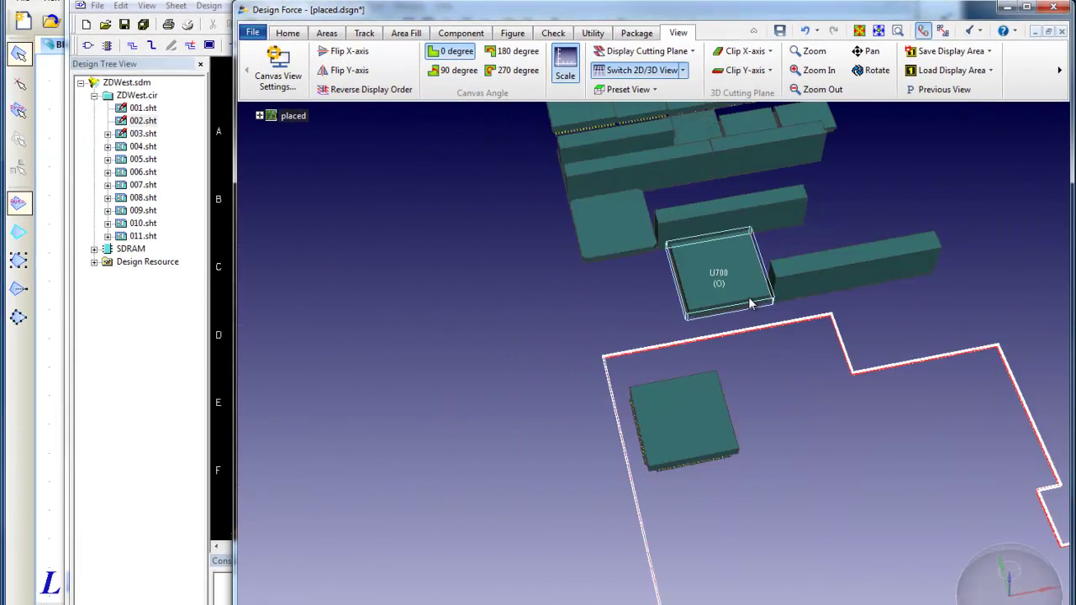
Step: Place U700 beneath U404, return to 2D view, then close placed.dsgn and return to the block diagram
left_click_drag(750, 303, 707, 528)
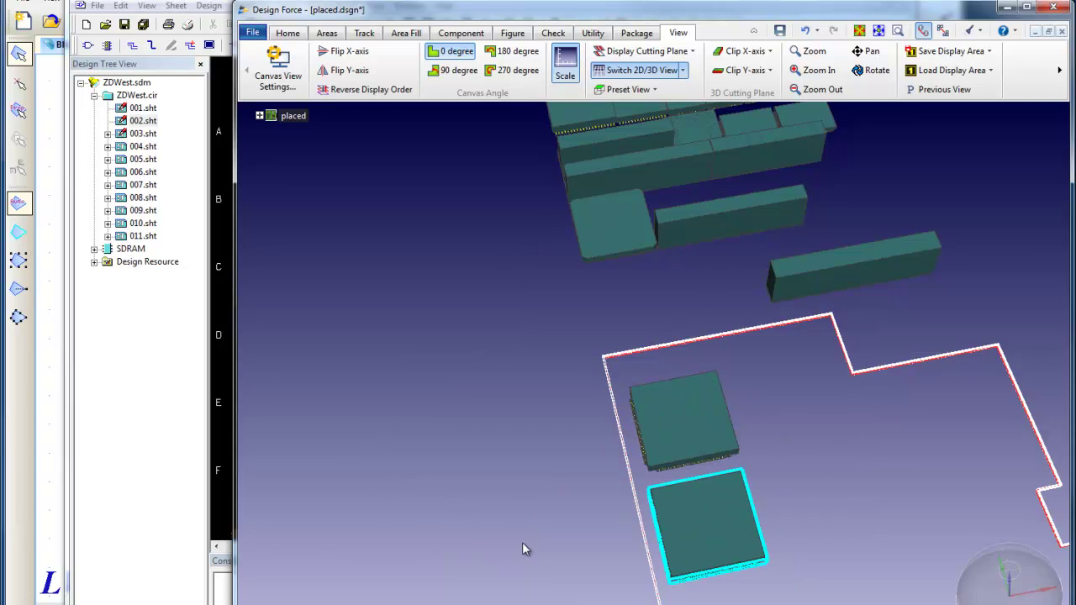
key("F3")
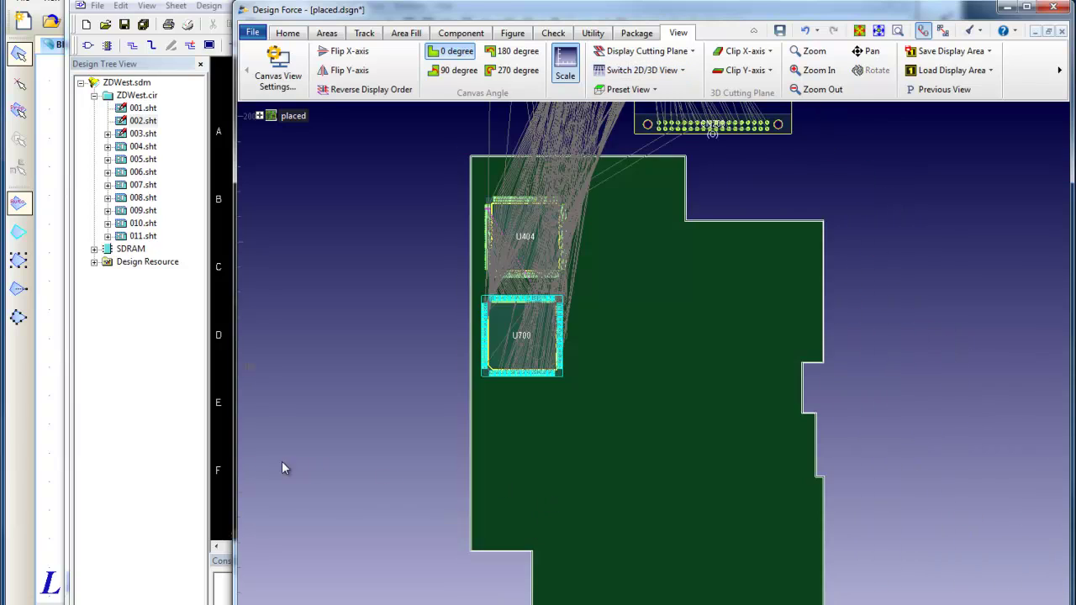
left_click(912, 240)
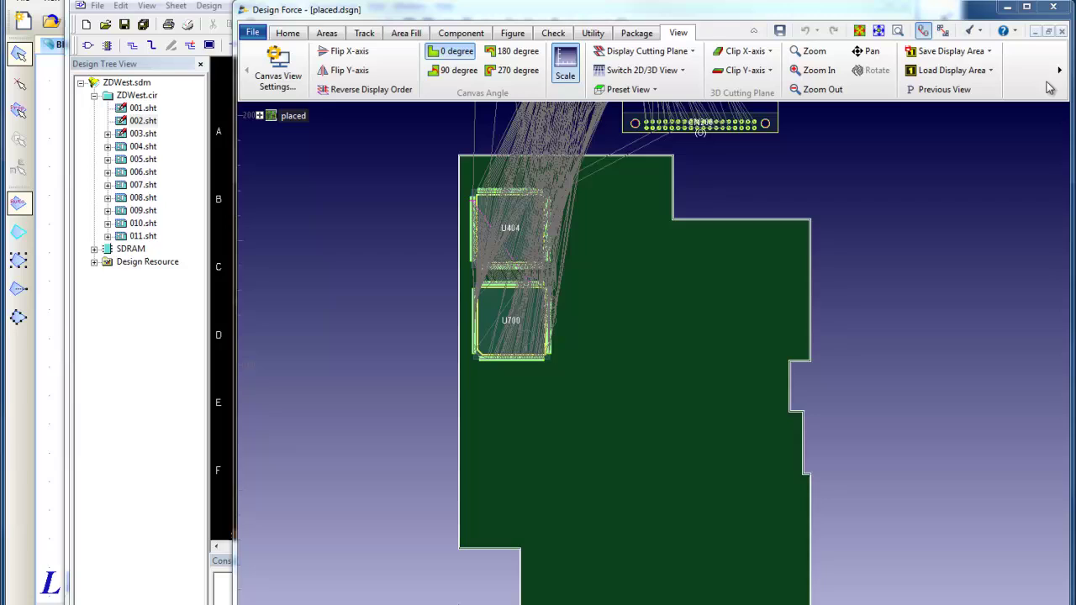
left_click(1061, 30)
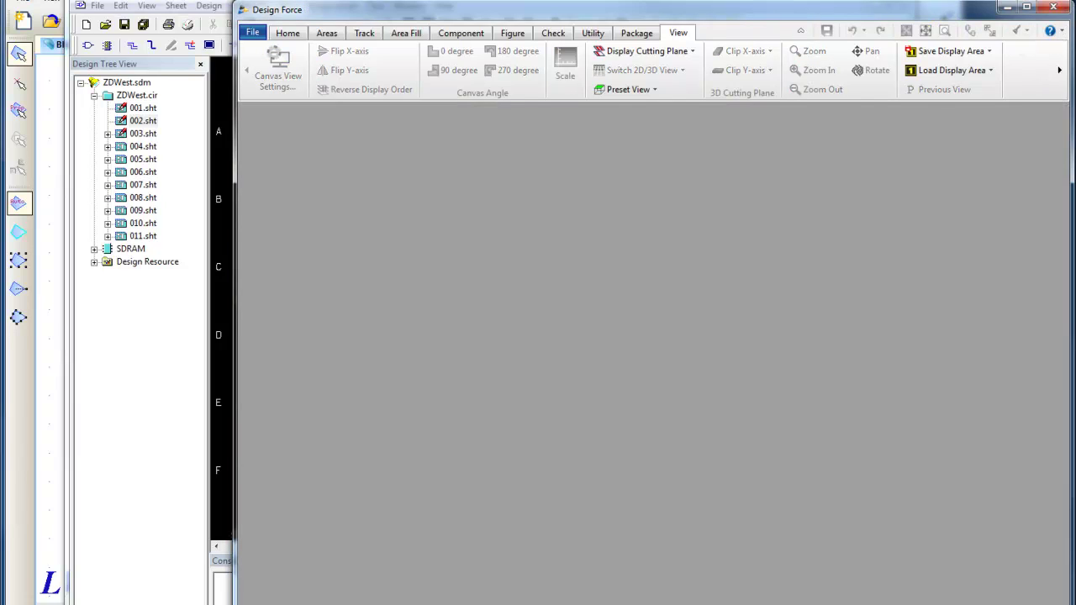
left_click(86, 44)
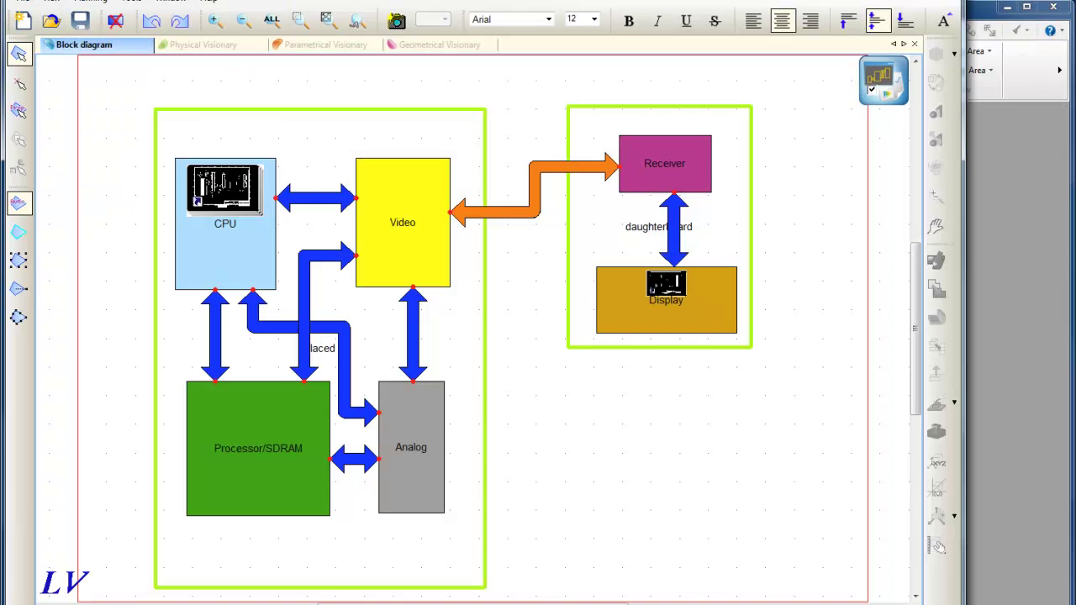
Step: Transfer the main board and daughterboard from the physical layout to Design Force as Design5 and Design6
left_click(178, 45)
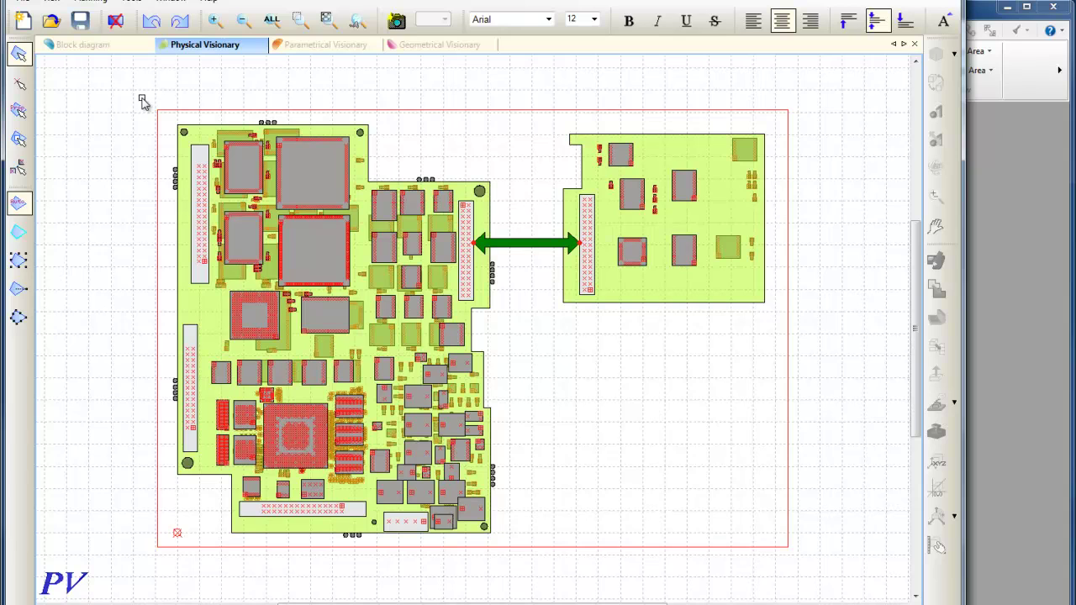
left_click_drag(142, 98, 851, 565)
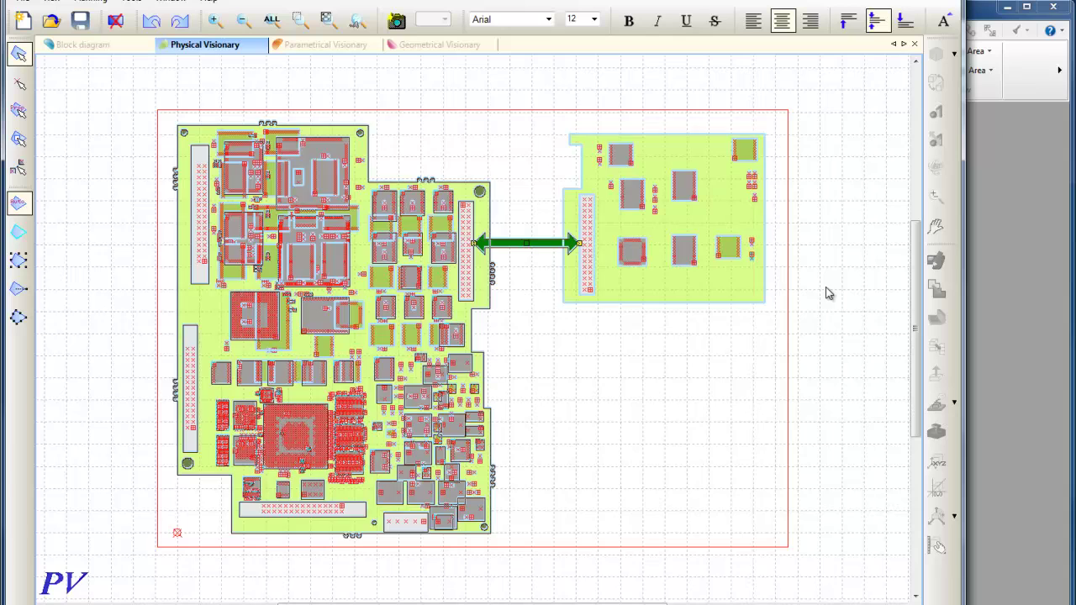
left_click(1017, 329)
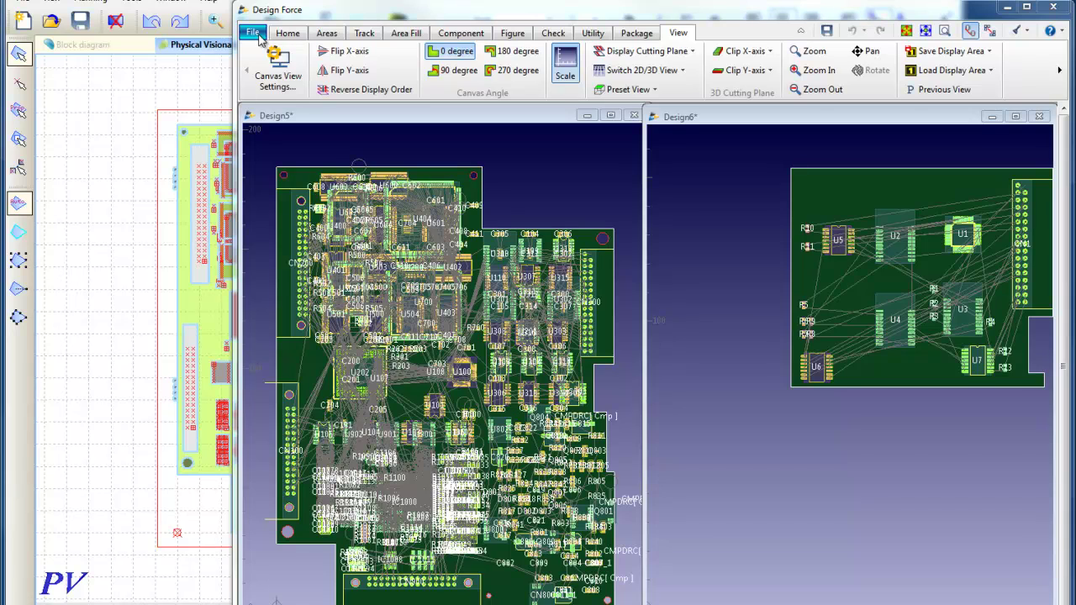
Step: Reopen the recent routed.dsgn design and show its daughterboard beside the main board
left_click(256, 36)
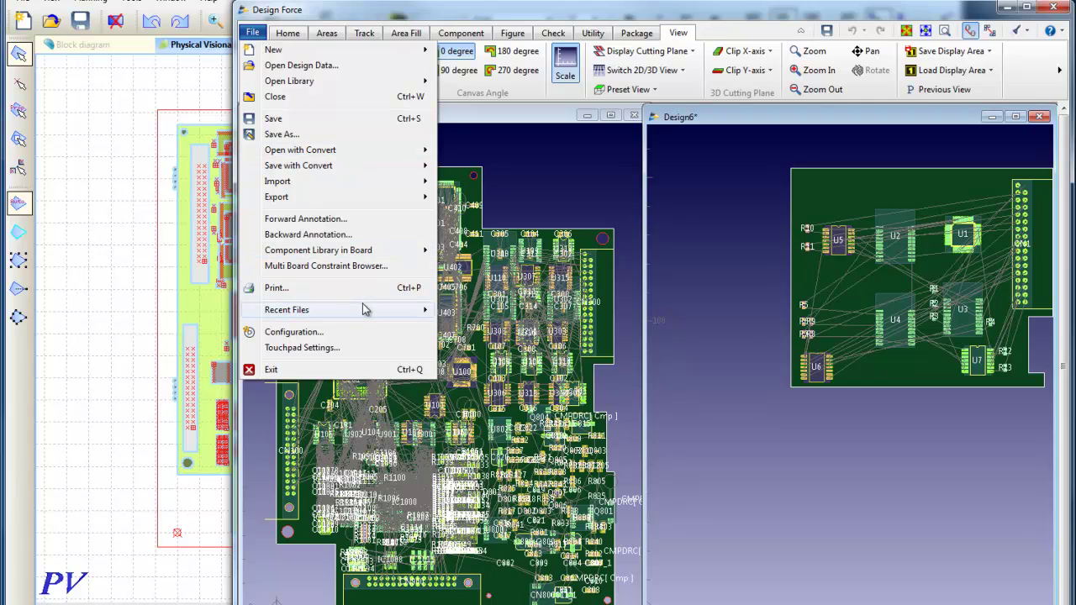
mouse_move(365, 309)
left_click(476, 358)
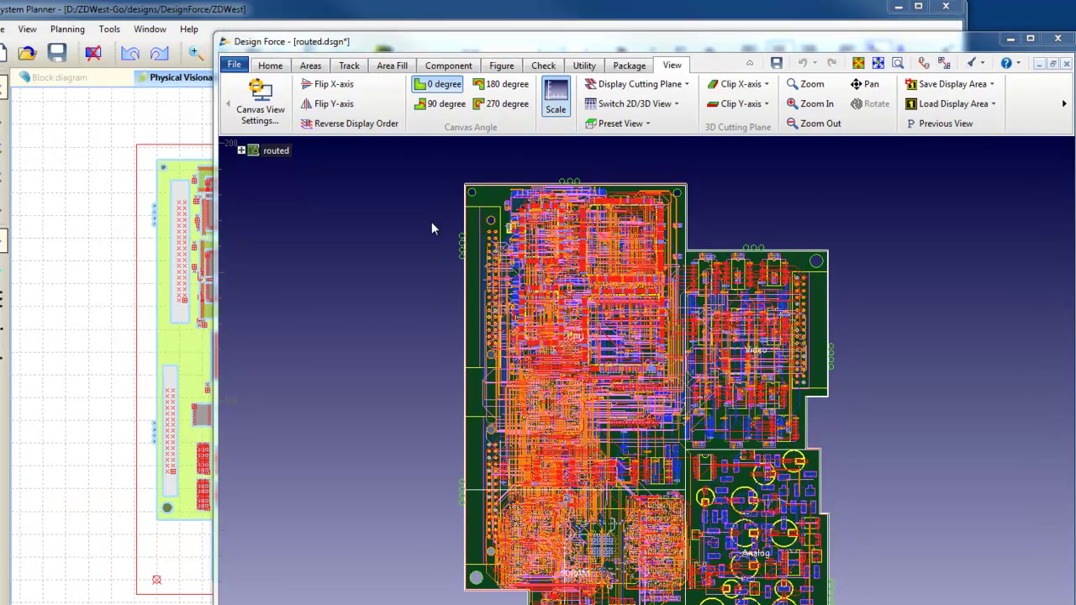
left_click(241, 151)
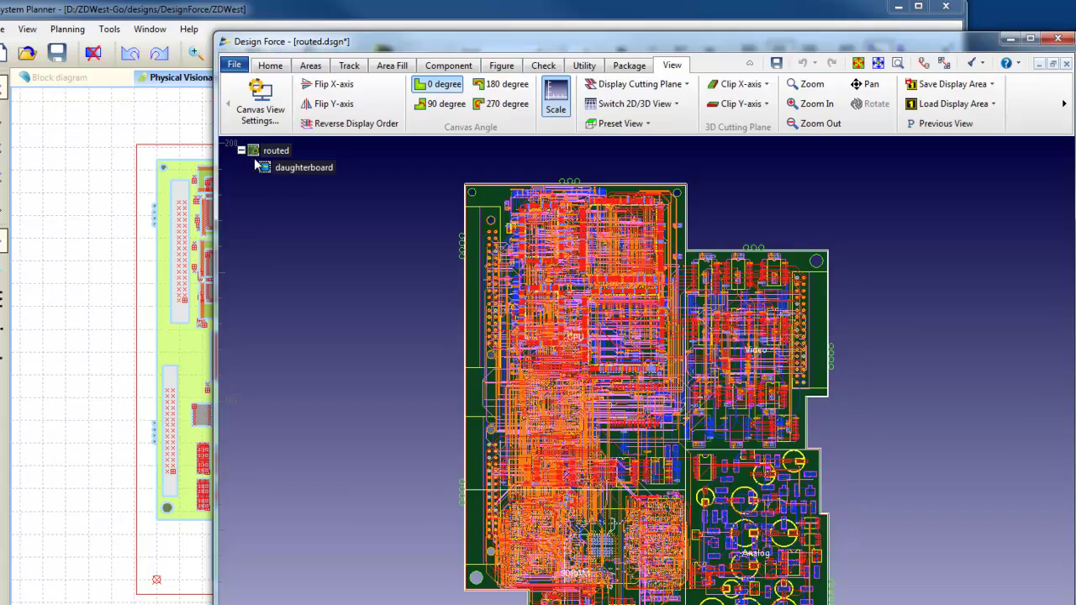
left_click(274, 171)
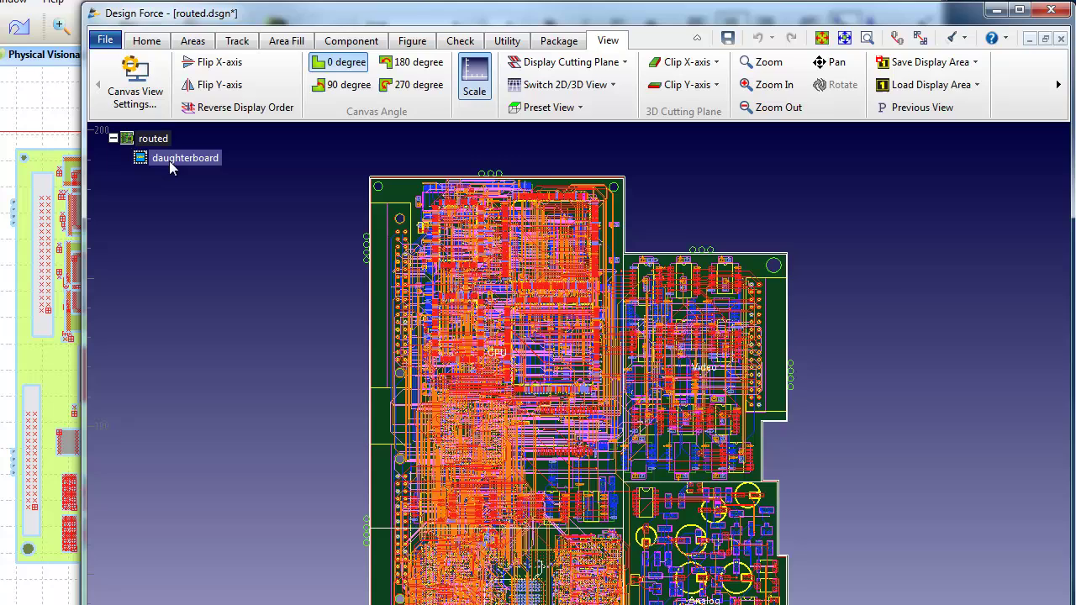
double_click(168, 161)
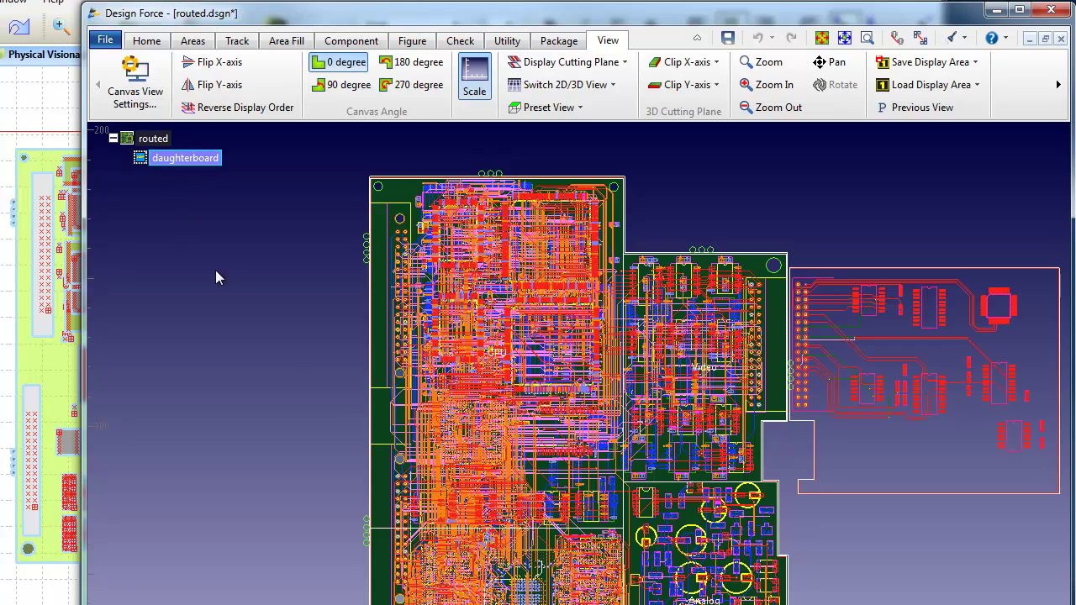
Step: Zoom into the connector area between the boards and highlight a connector net on both
left_click(867, 38)
left_click_drag(662, 251, 867, 444)
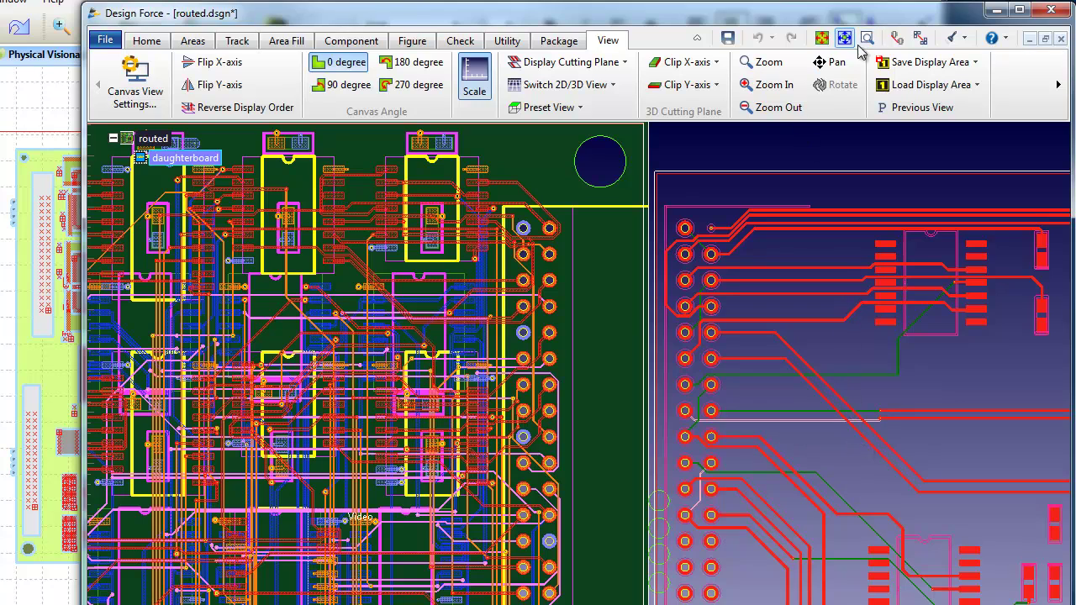
left_click(949, 39)
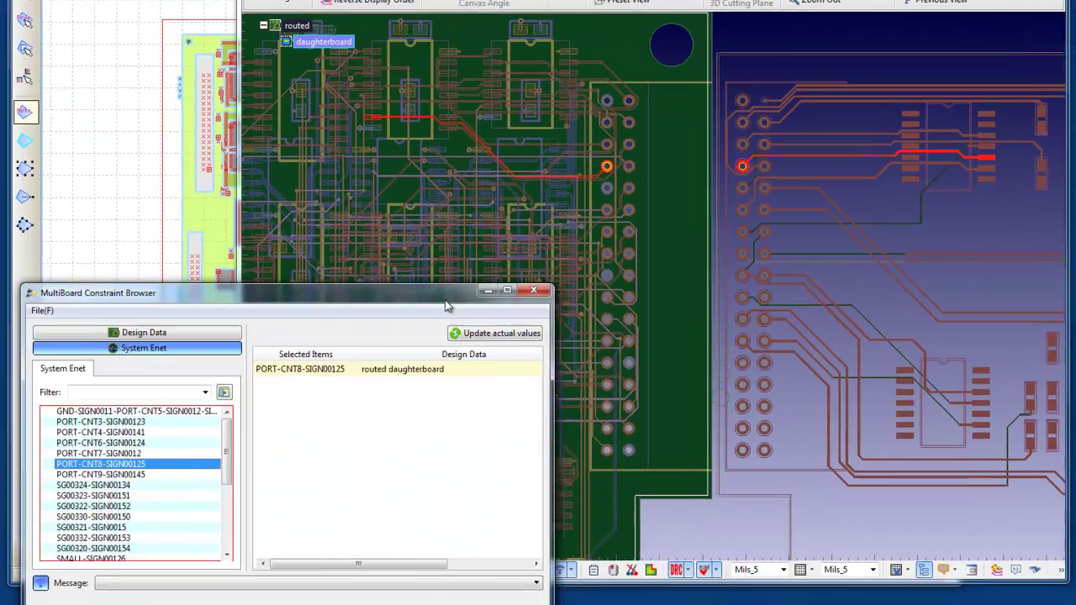
Step: Highlight connector nets CNT7, CNT6, CNT4 and CNT3 on both boards from the constraint browser
left_click_drag(415, 294, 578, 294)
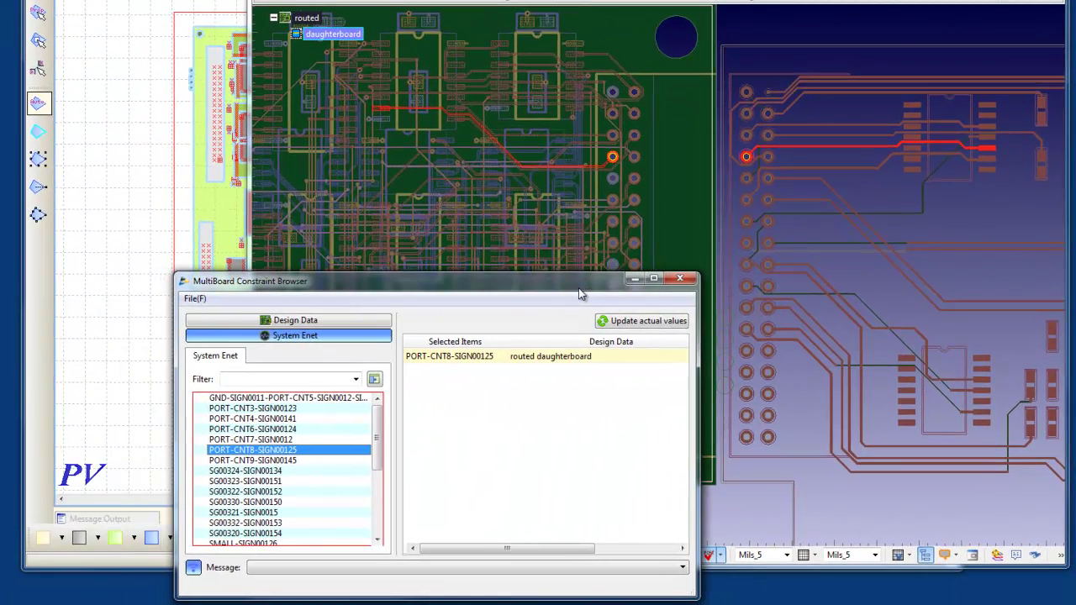
left_click(267, 439)
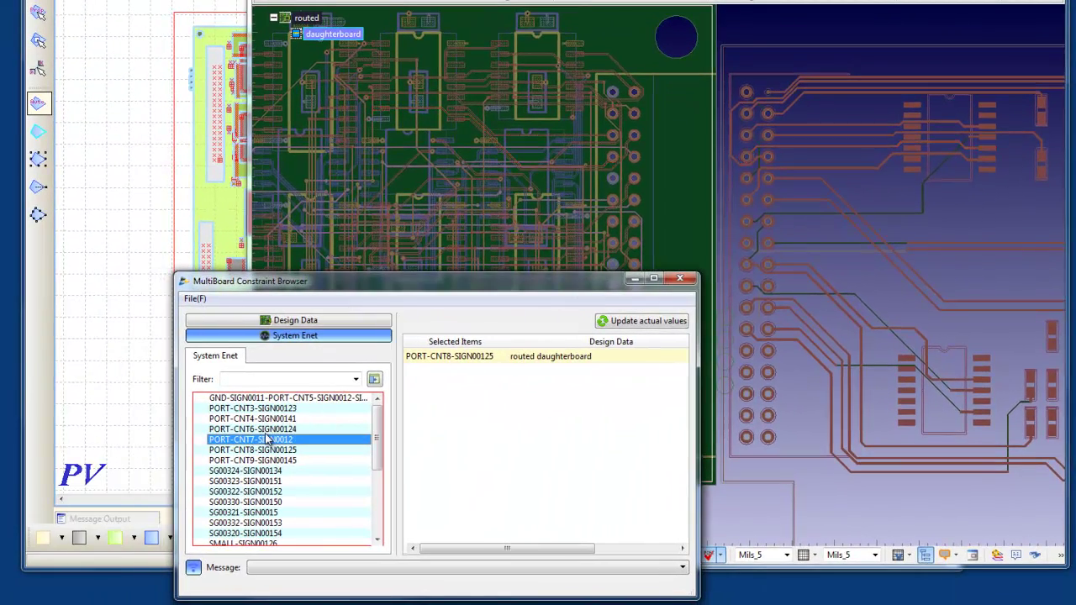
left_click(267, 428)
left_click(273, 418)
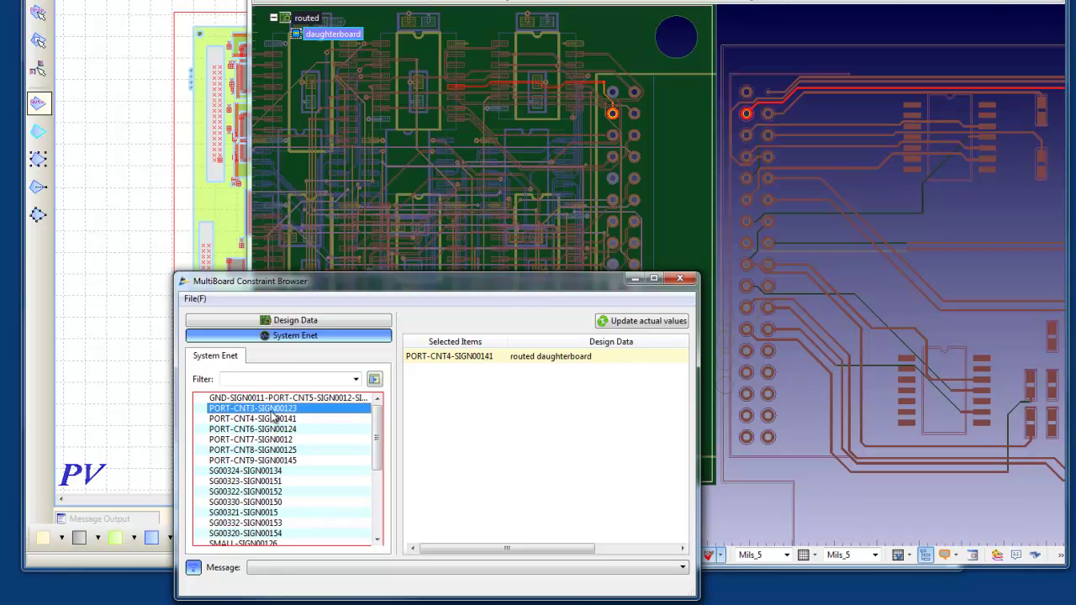
left_click(276, 408)
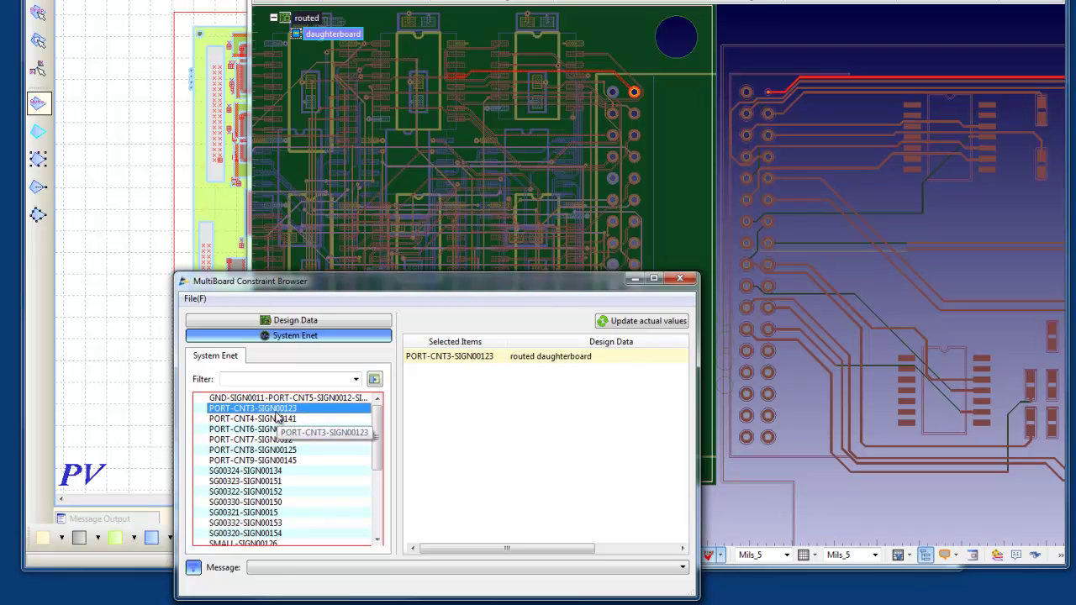
Step: Restore the full unhighlighted routed view, then bring up the routed.fpr panel in DFM Elements
left_click(687, 278)
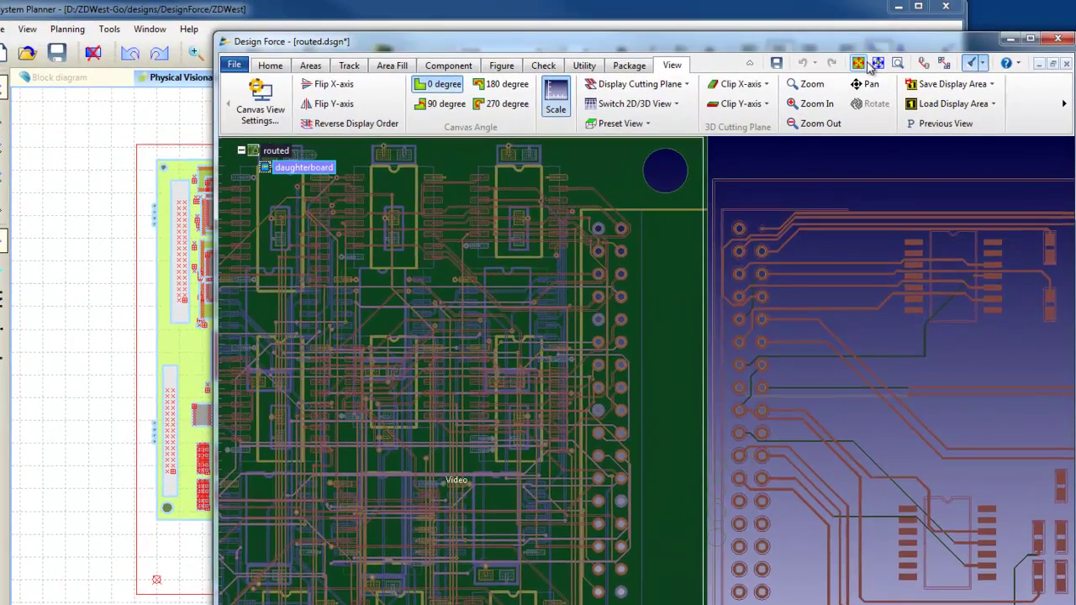
left_click(868, 64)
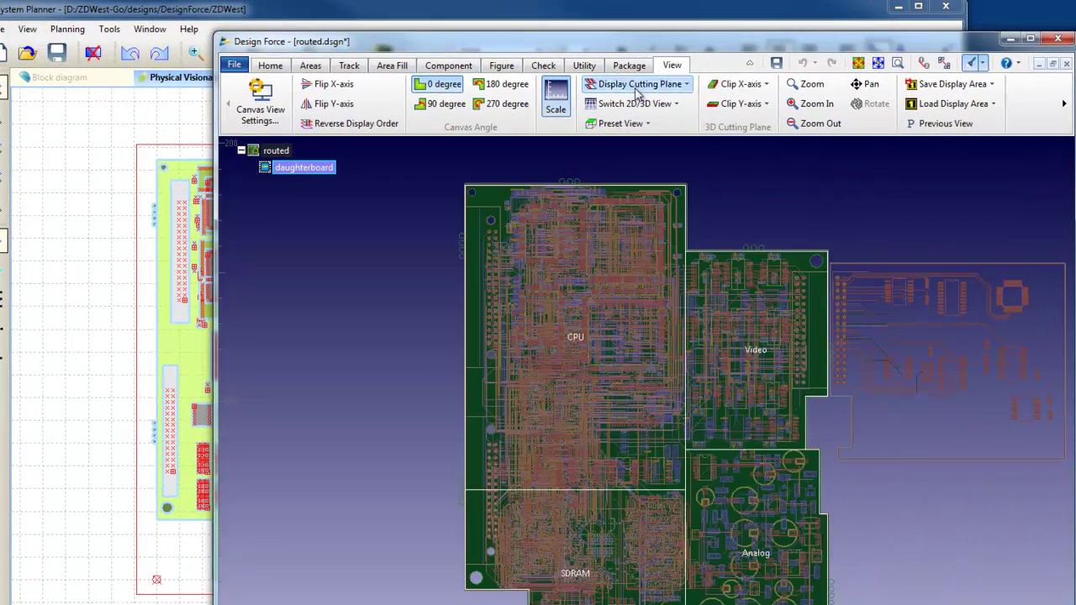
left_click(970, 66)
left_click(269, 151)
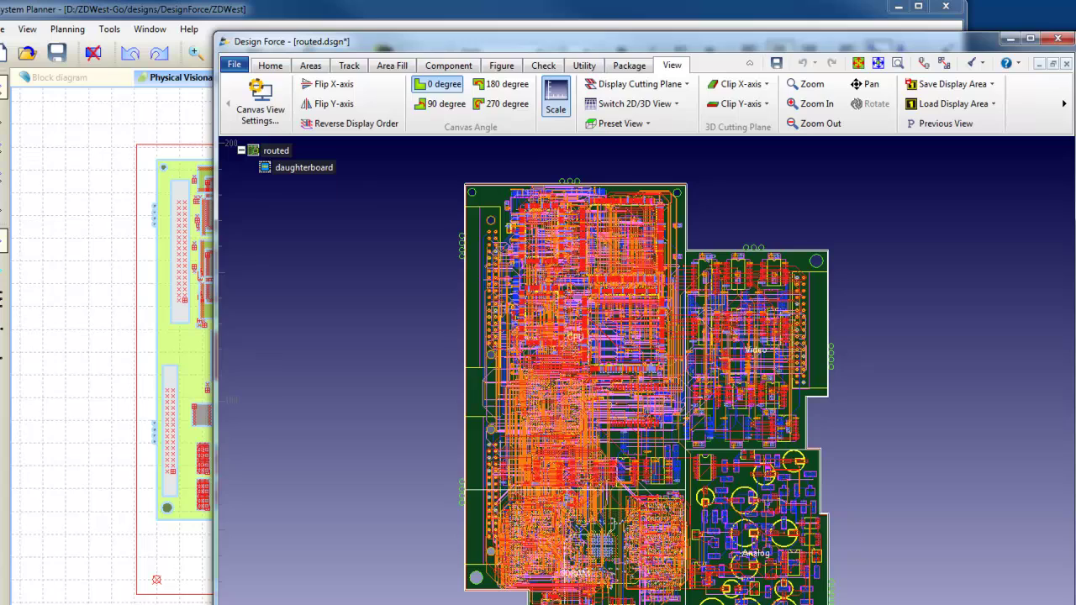
key("alt+Tab")
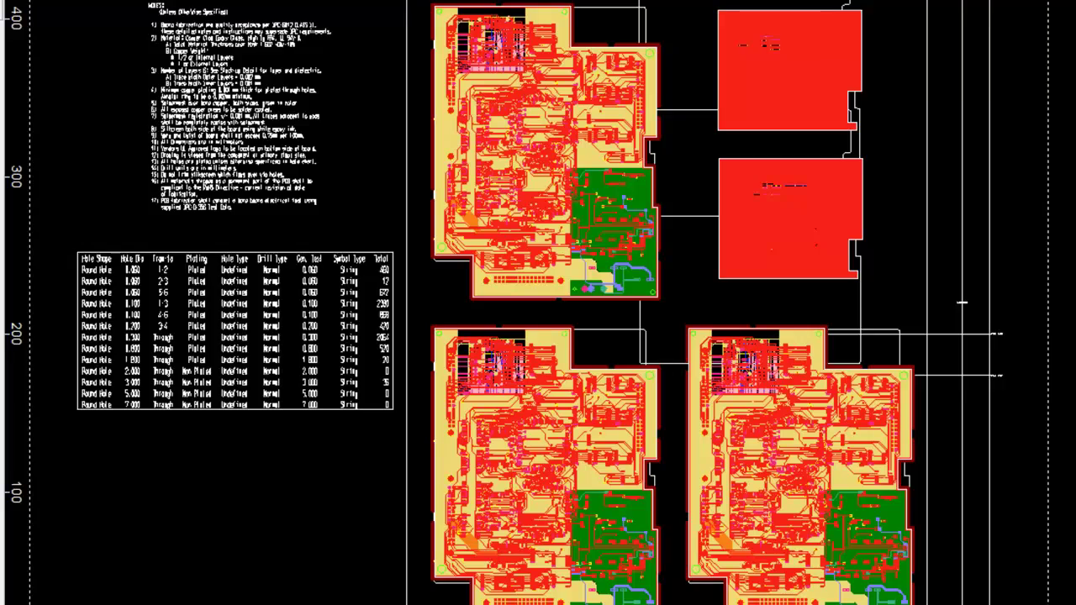
left_click(37, 32)
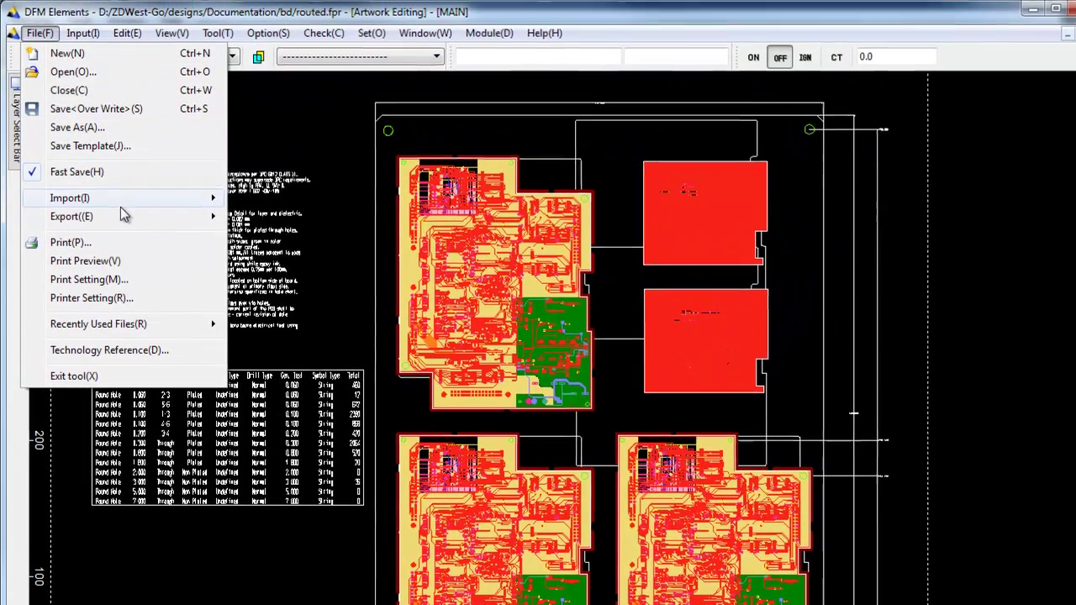
mouse_move(129, 220)
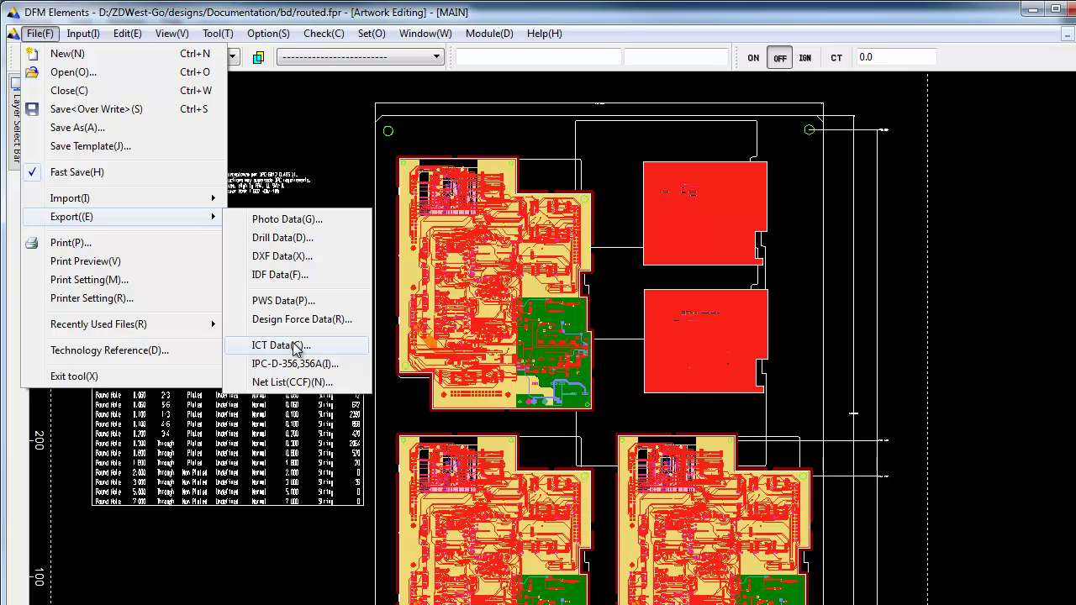
left_click(326, 149)
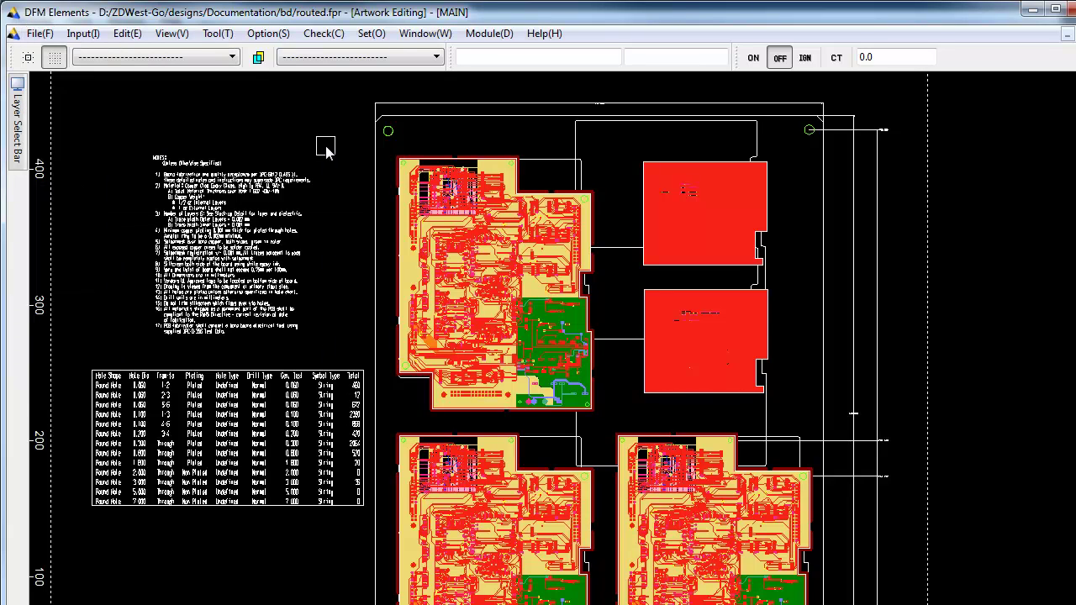